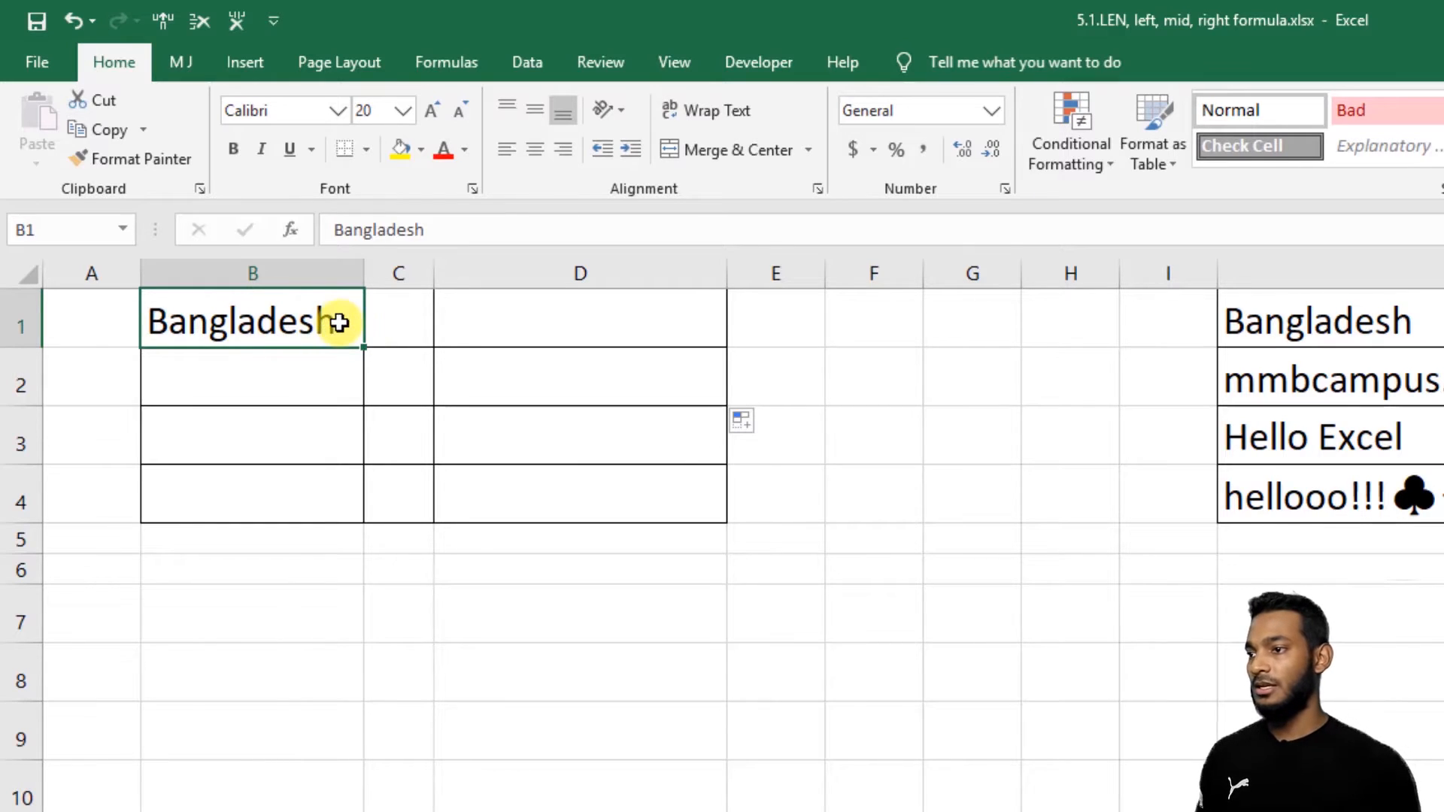
Enter the formula =LEN(B1) in C1 to count the characters of Bangladesh.
click(402, 320)
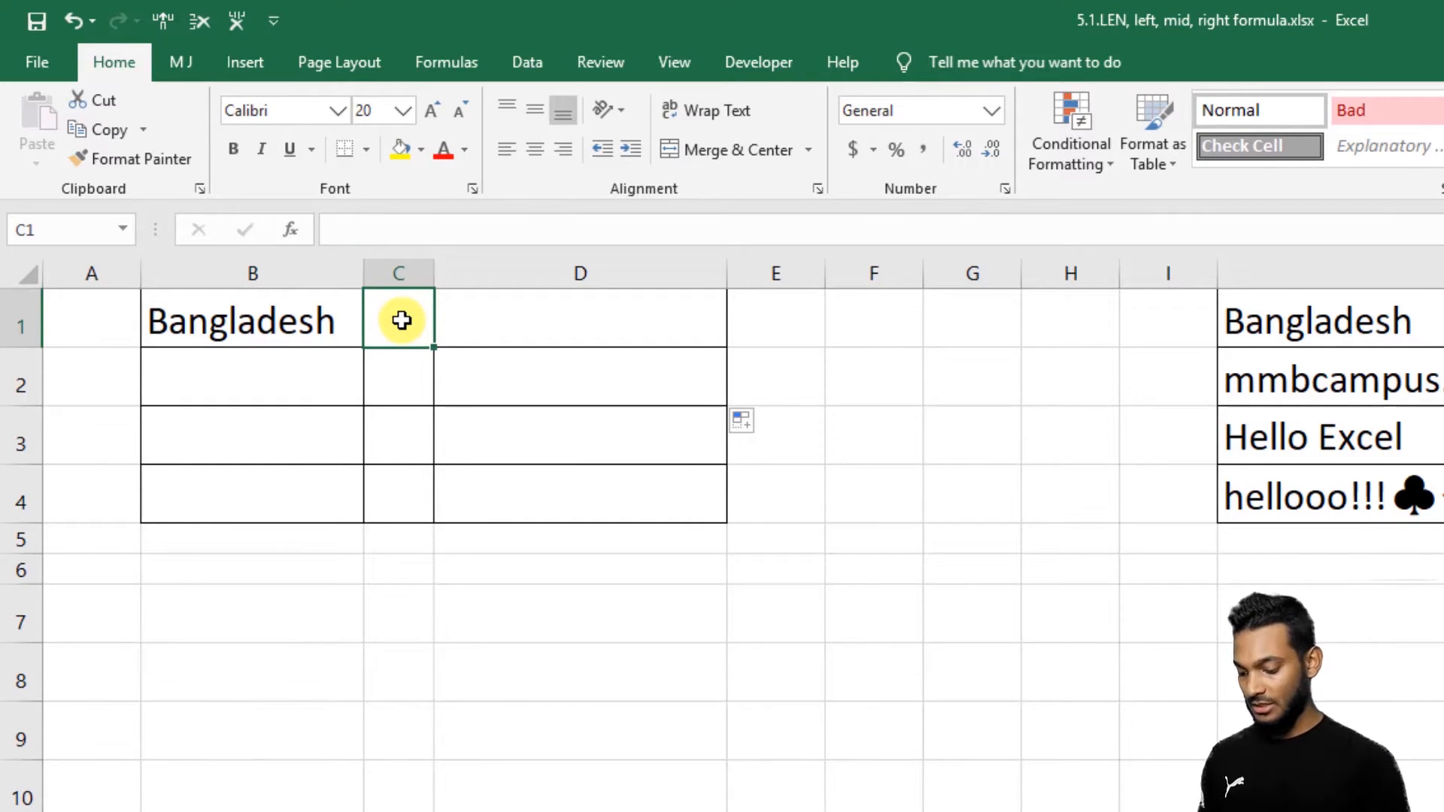
text(=len)
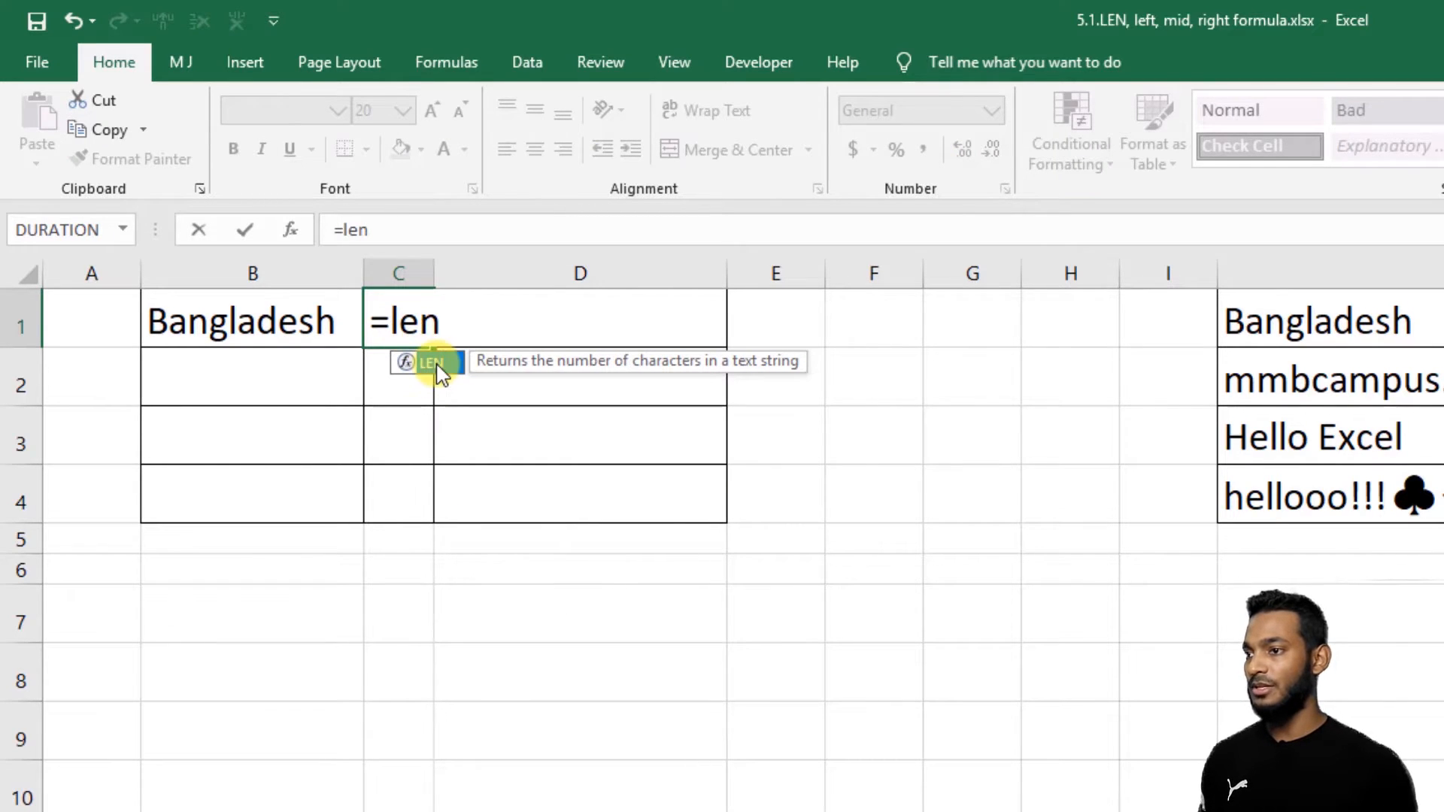
double_click(437, 366)
click(249, 319)
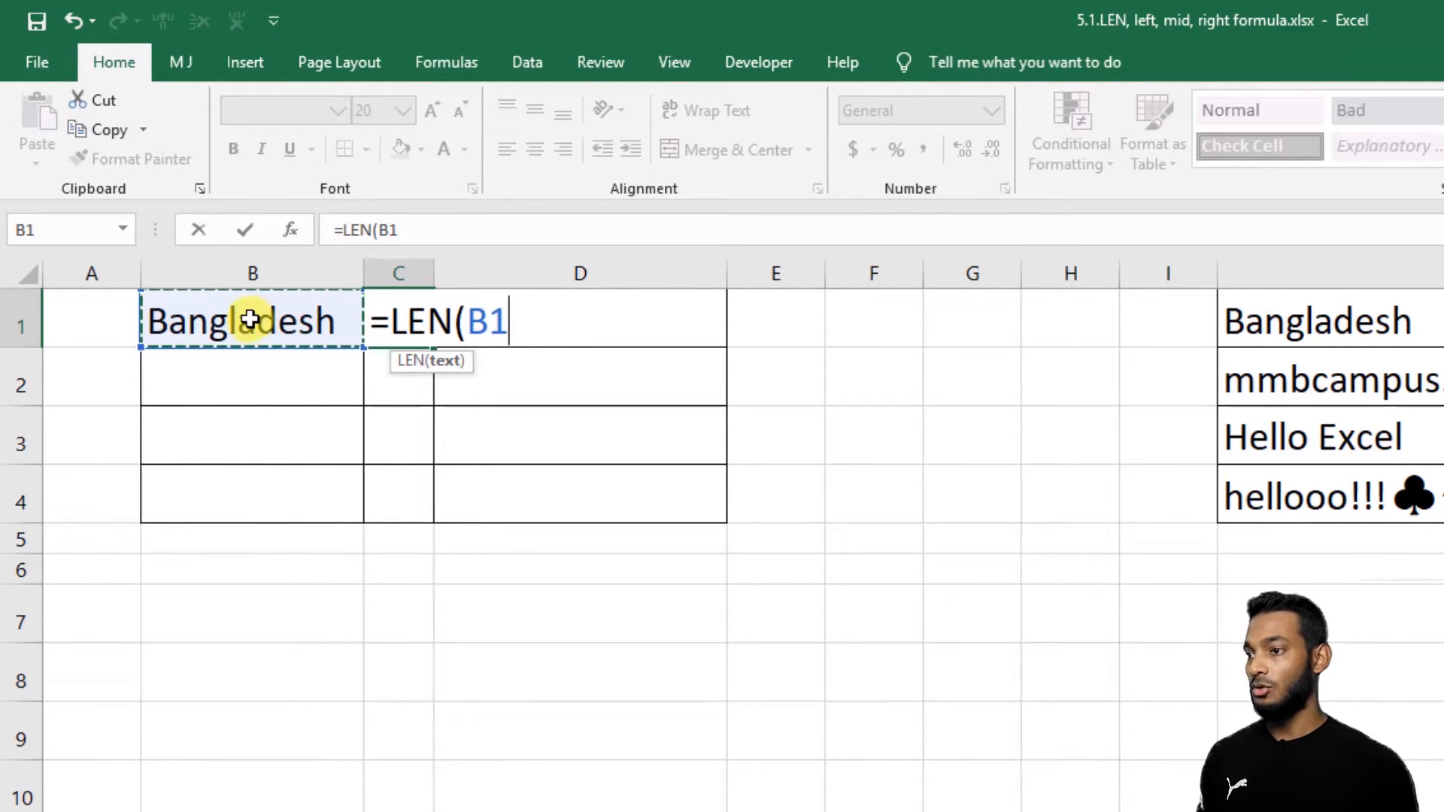
text())
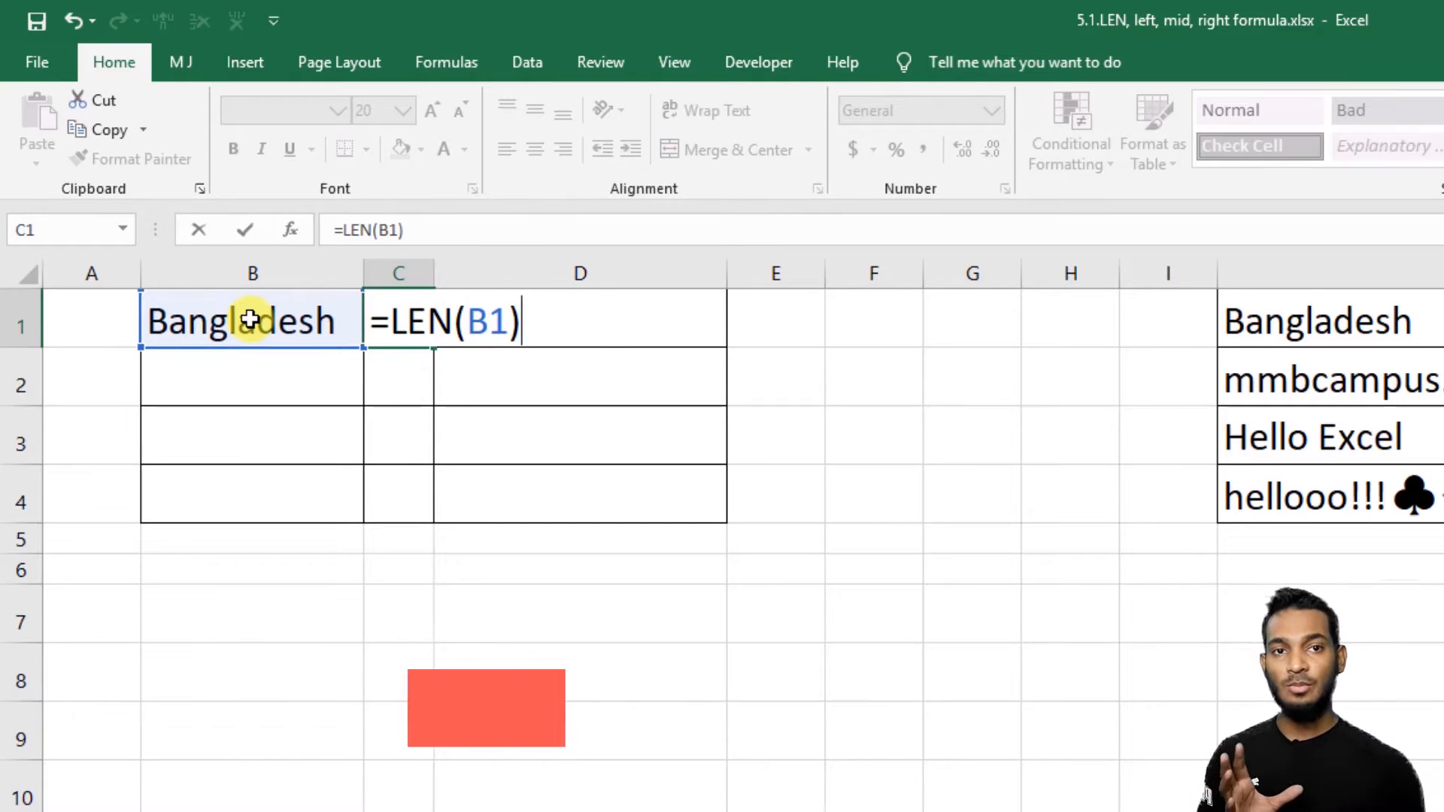
key(Return)
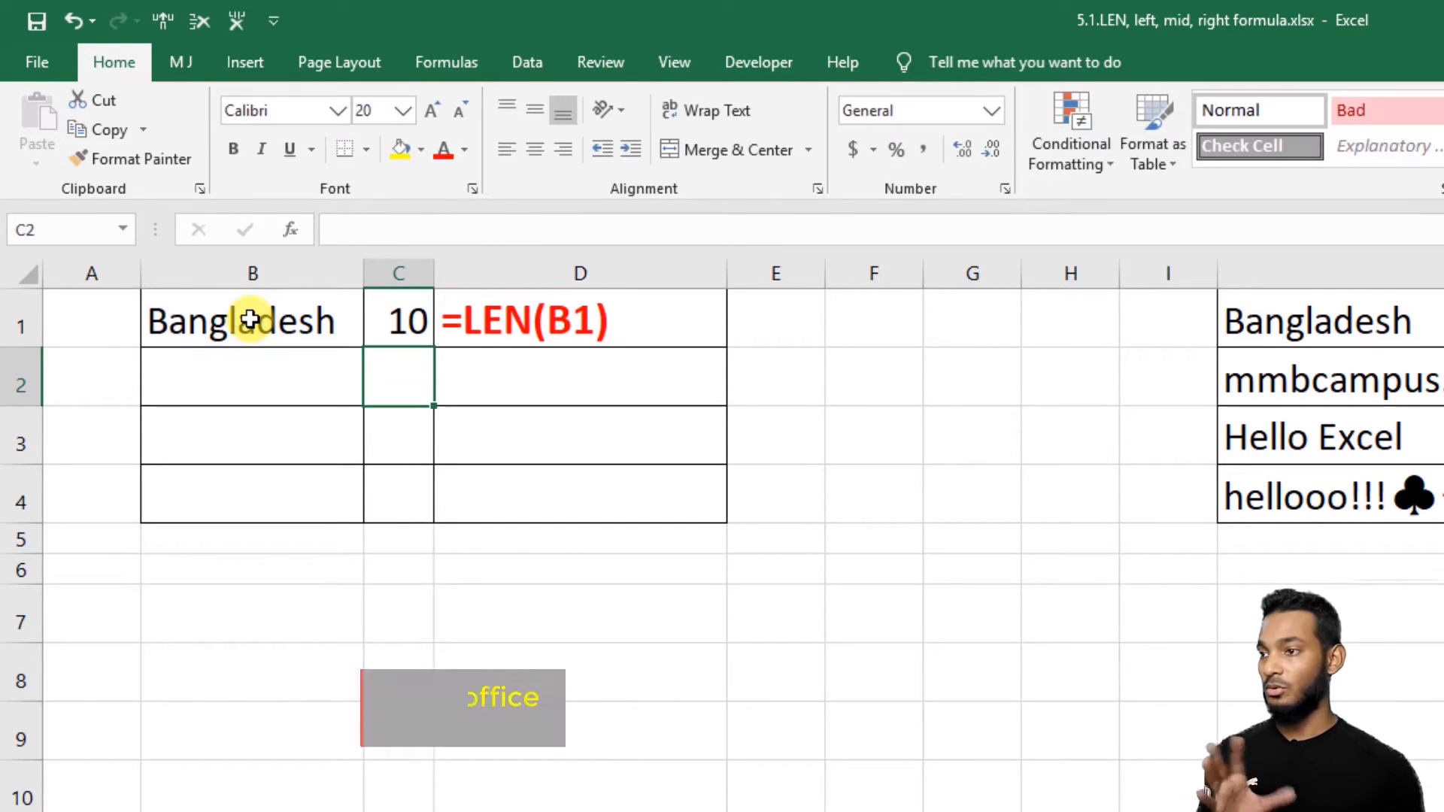
click(410, 312)
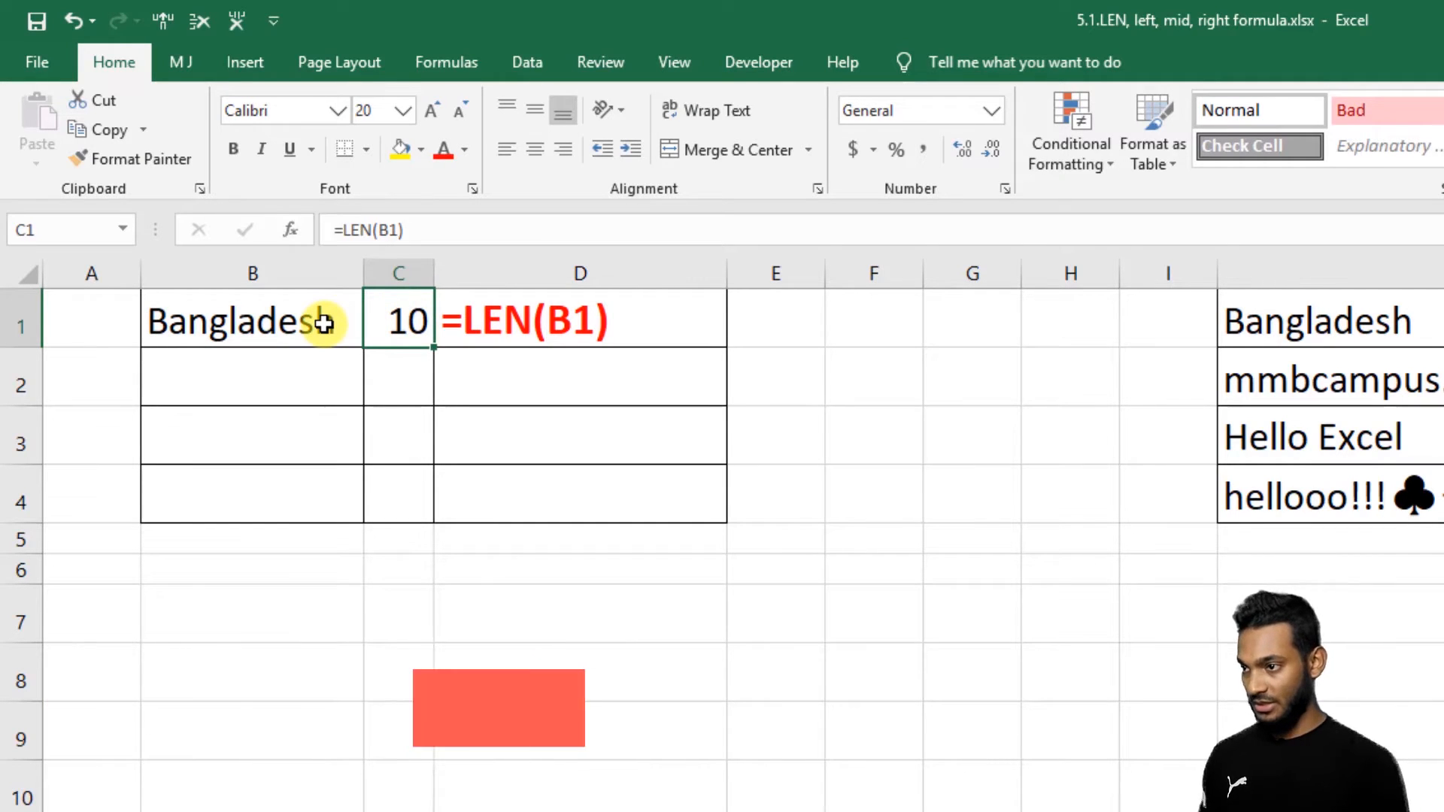
Enter Bangla Desh in B2 and fill the LEN formula from C1 down to C2.
click(236, 364)
text(Ban)
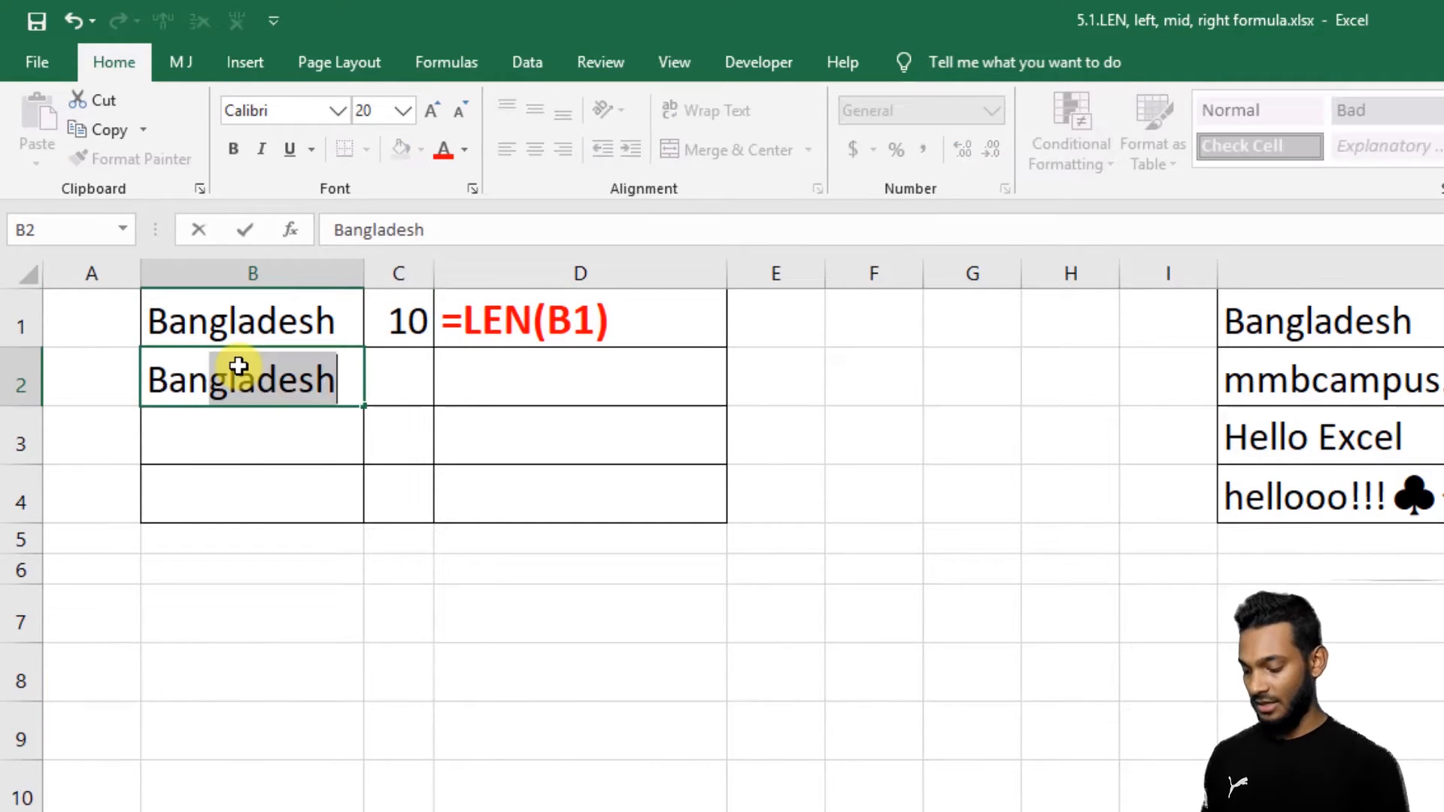
text(gla Desh)
key(Return)
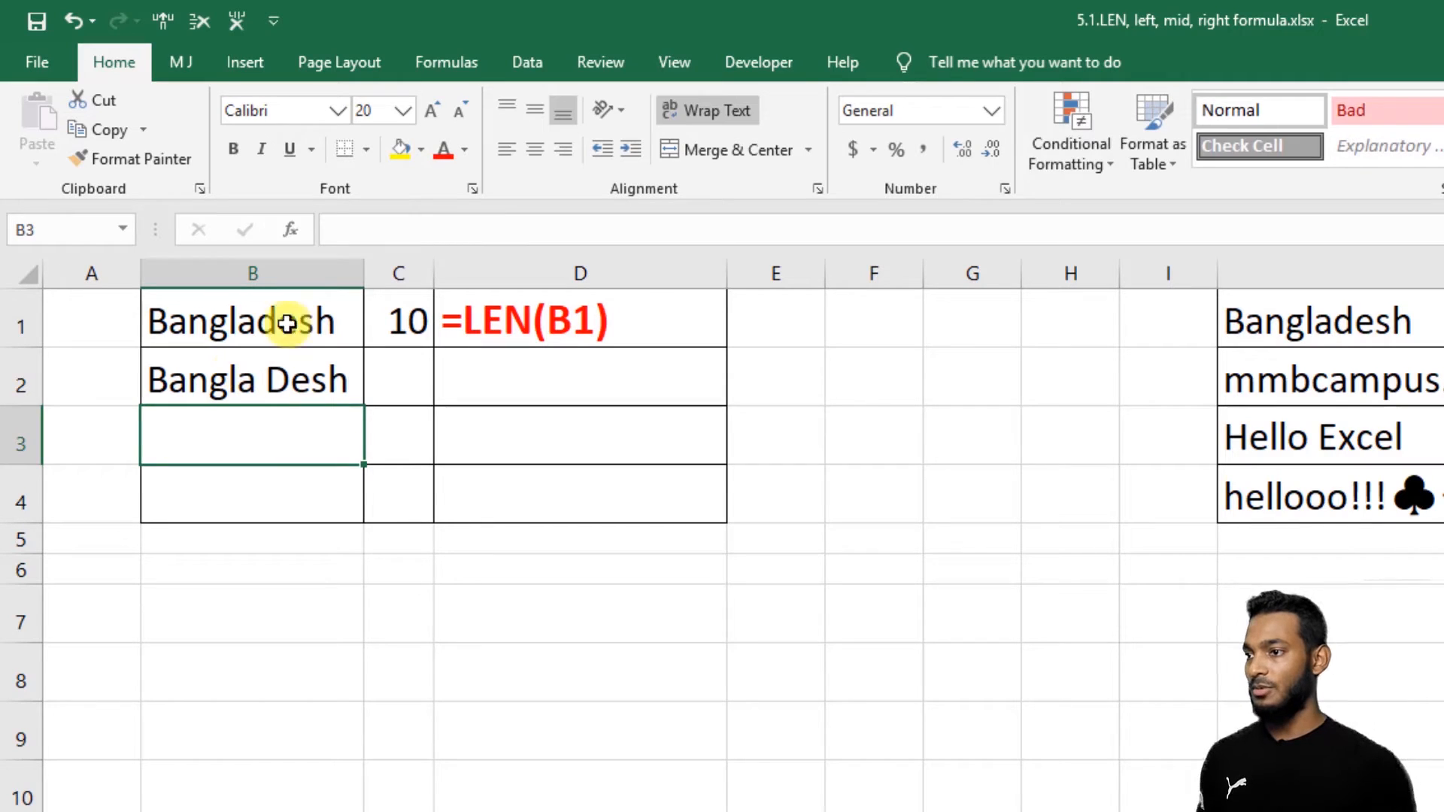
click(403, 317)
drag(433, 352, 422, 403)
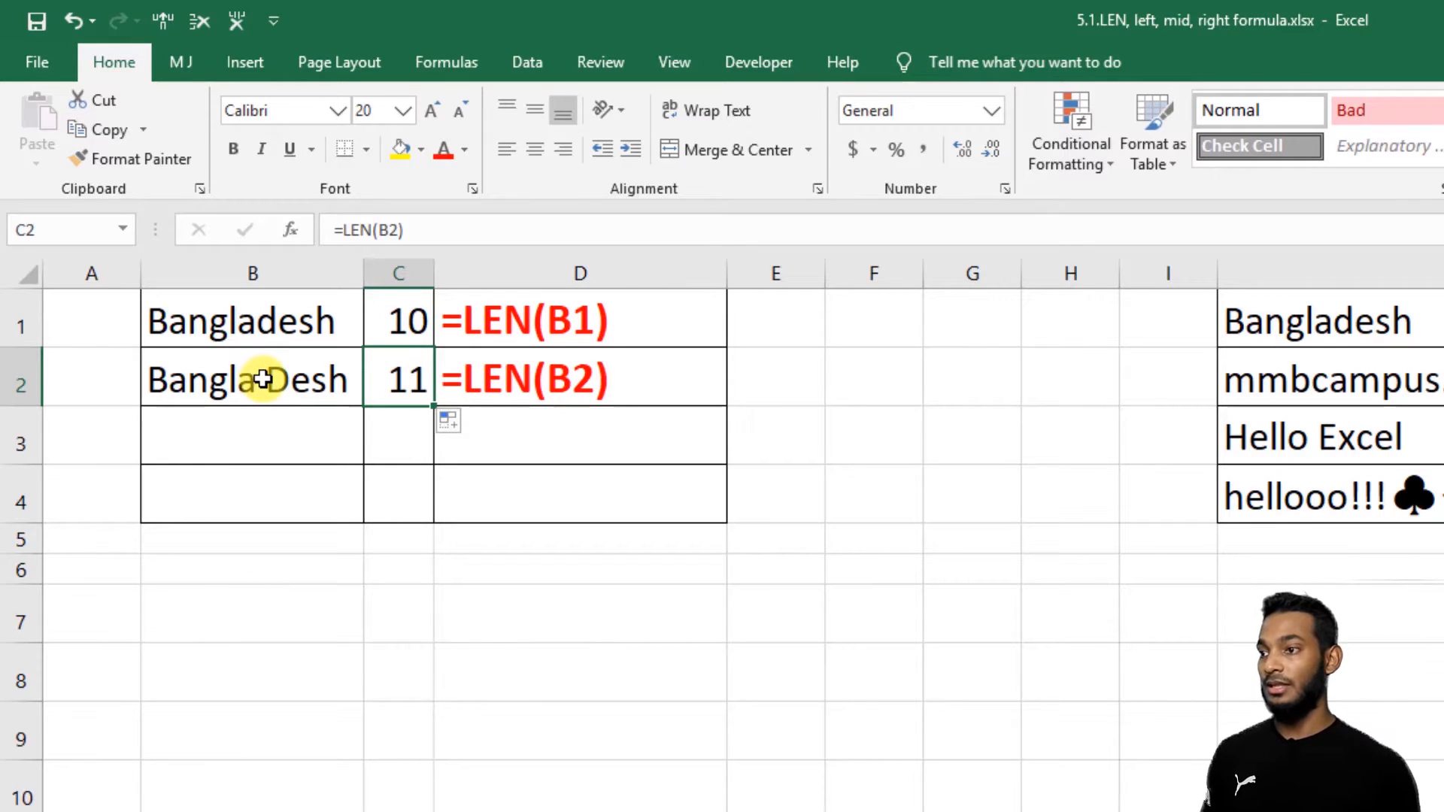
Copy the text with symbols that starts with hellooo!!! from J4 into B3.
click(256, 428)
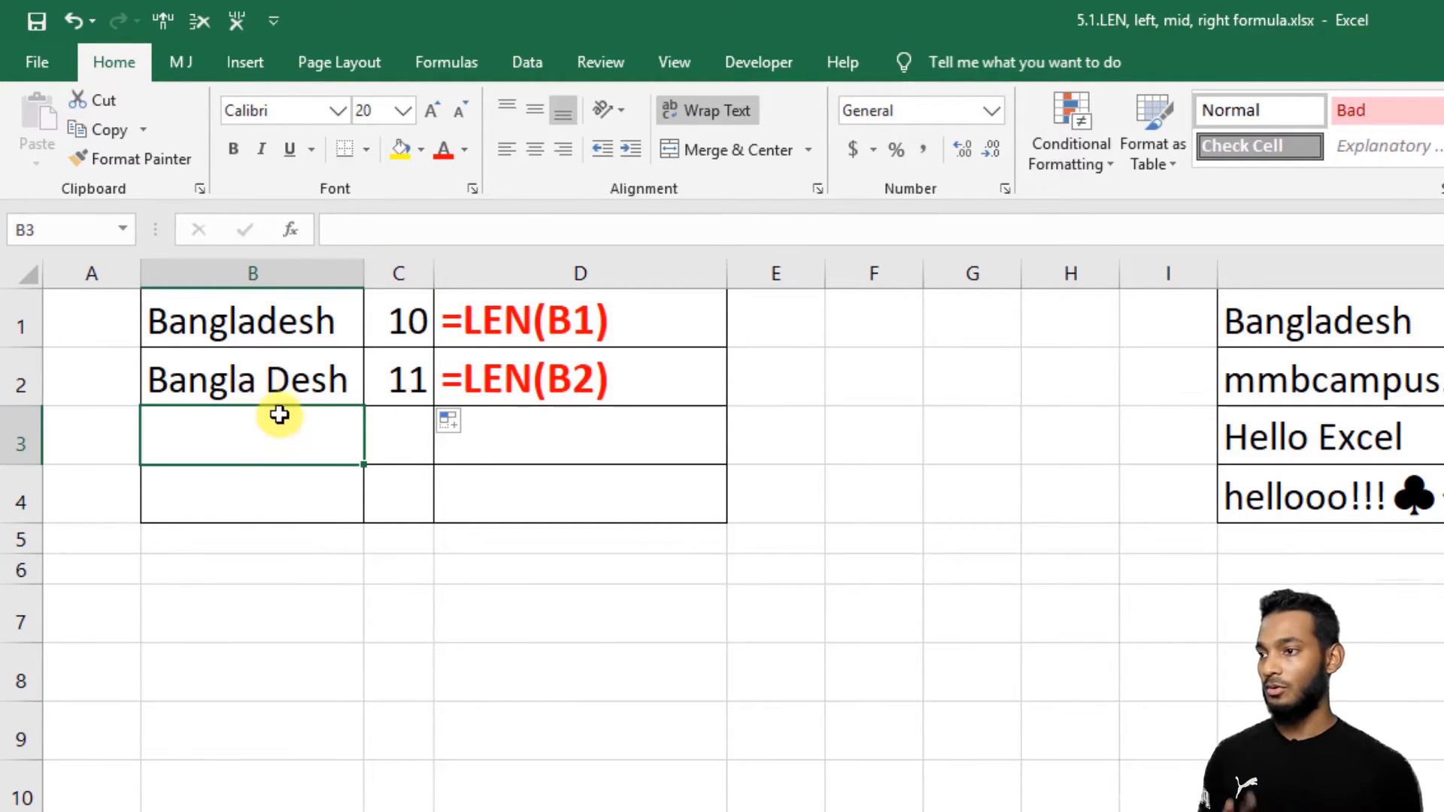
click(1403, 500)
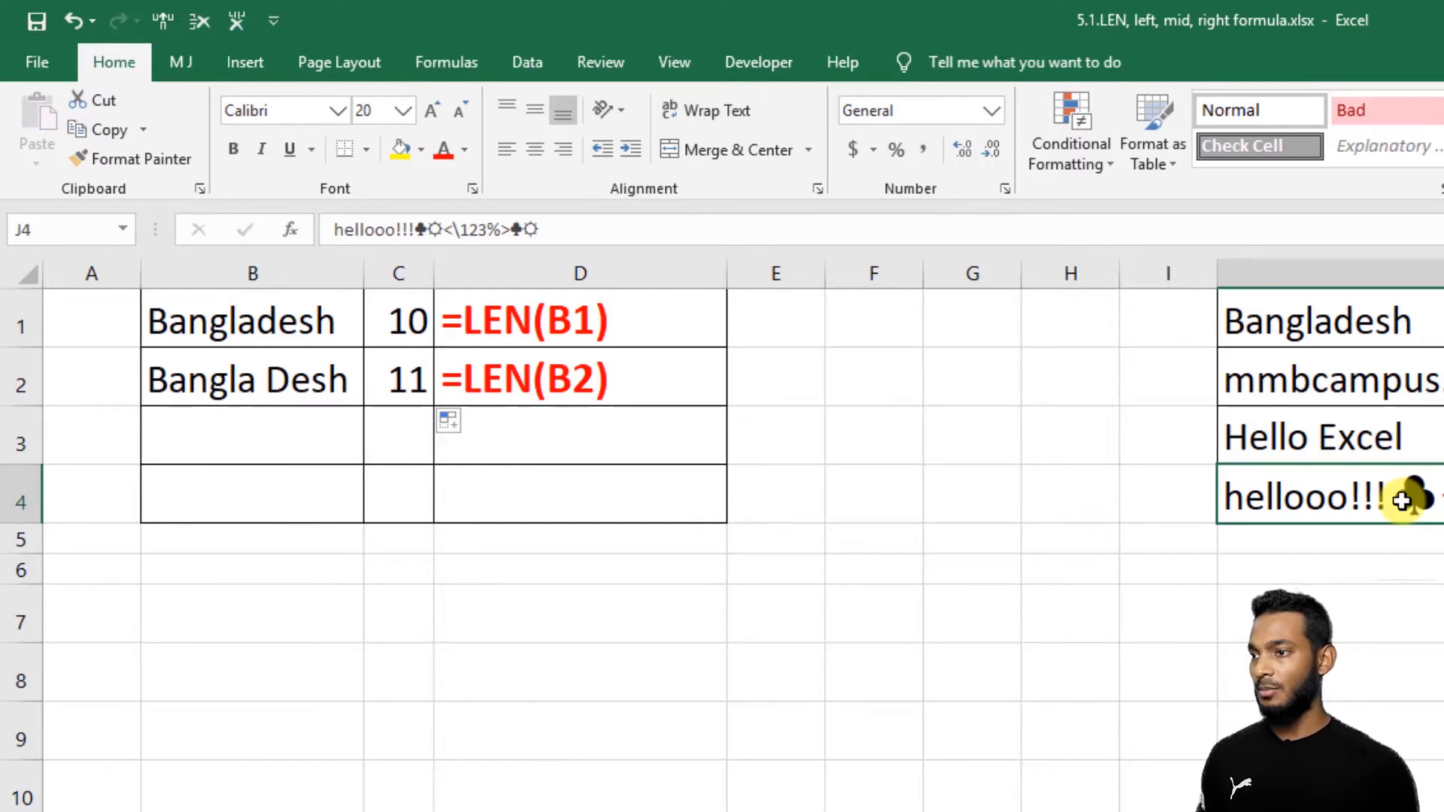
key(ctrl+c)
click(293, 429)
key(ctrl+v)
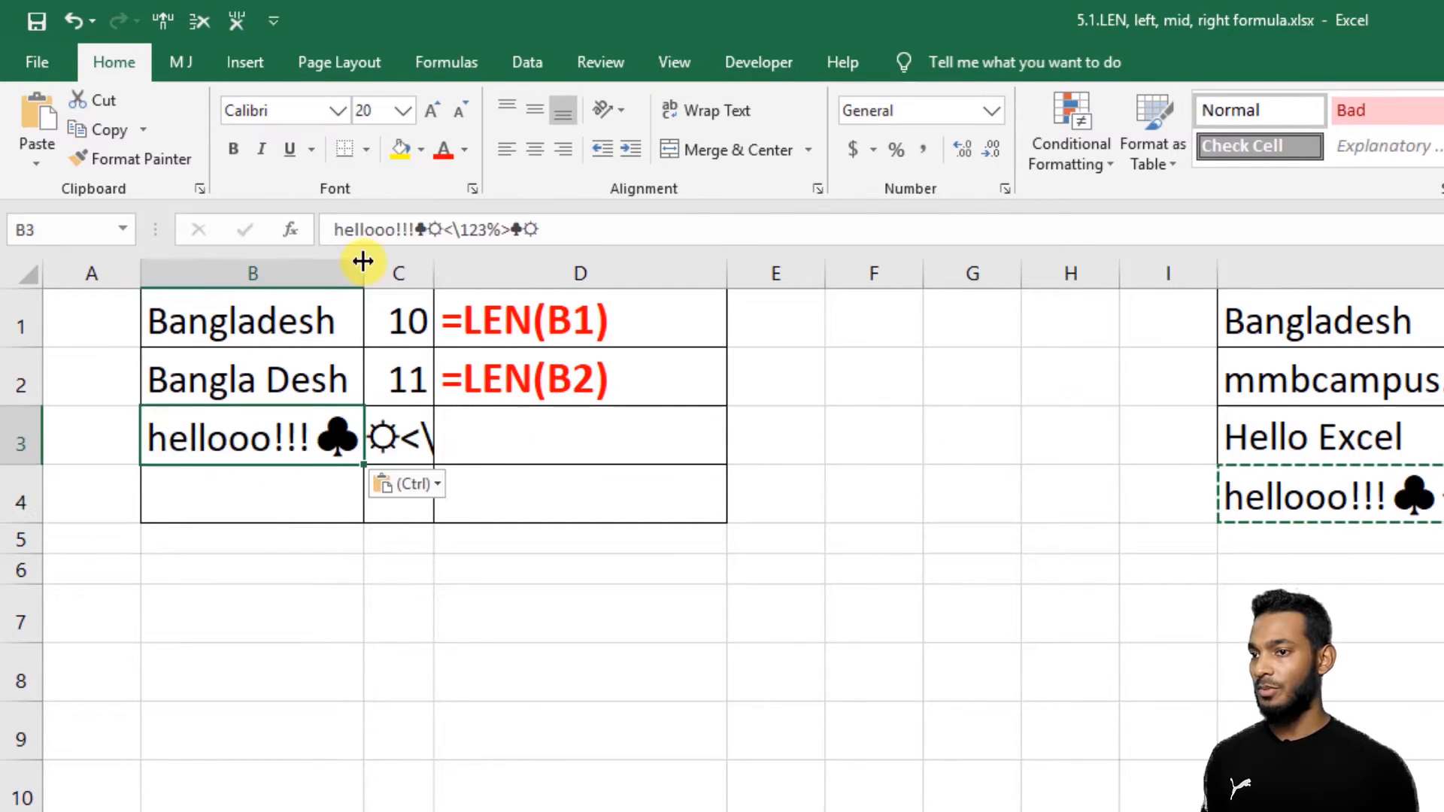
Auto-fit column B to its contents and fill the LEN formula from C2 down to C3.
double_click(363, 259)
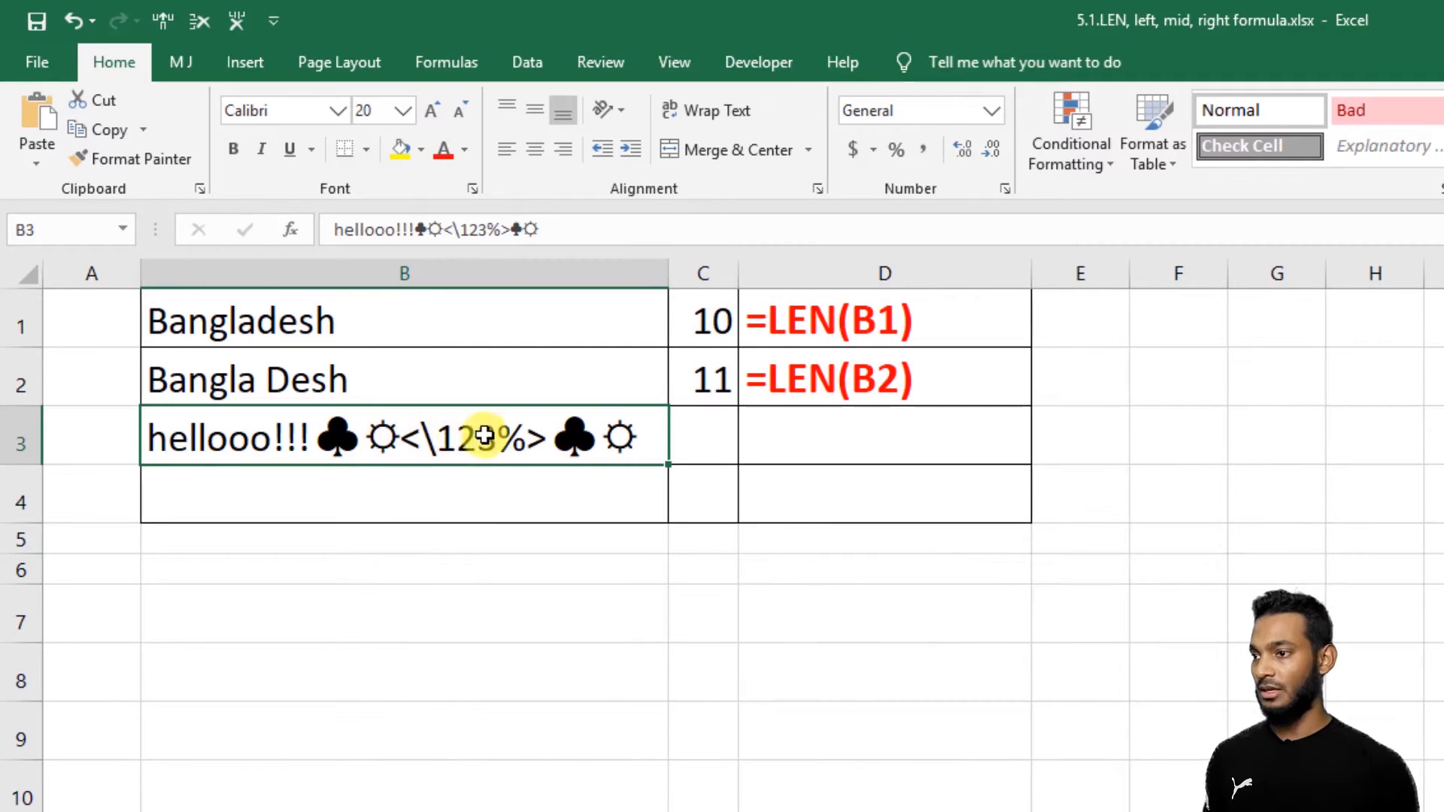
click(691, 373)
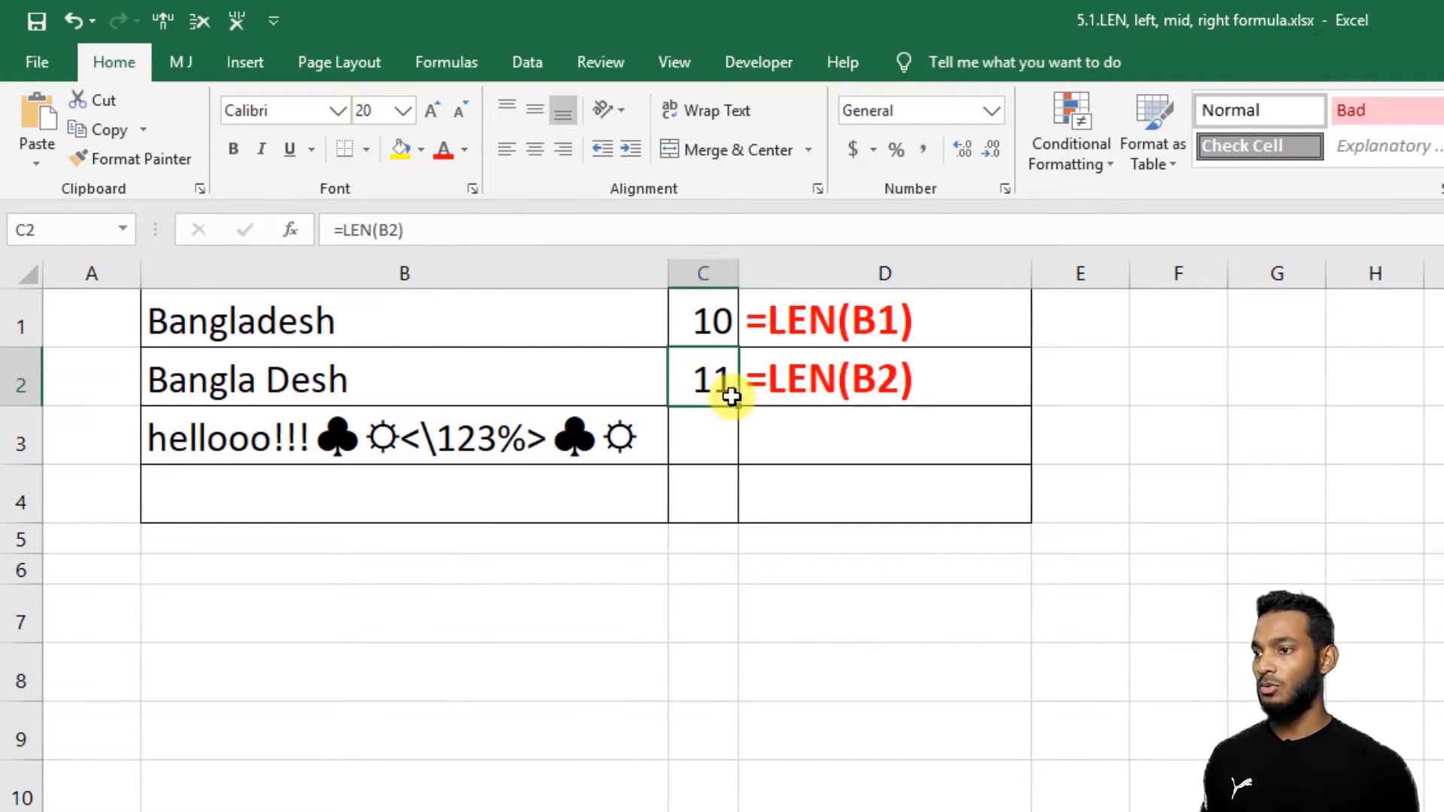
drag(741, 408, 738, 461)
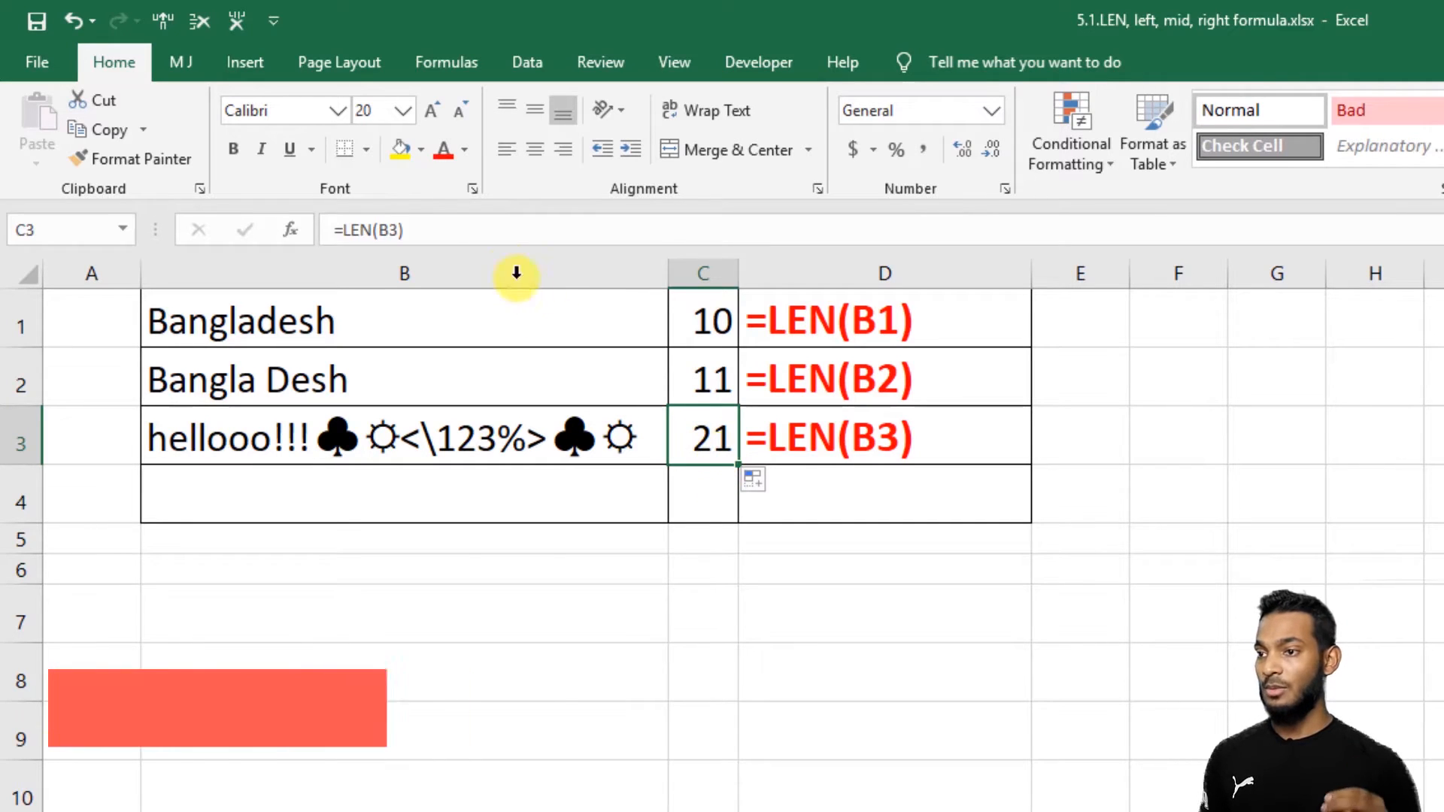
Try extending the LEN argument in C1 to two rows, making the formula =LEN(B1:B2).
click(681, 297)
click(532, 240)
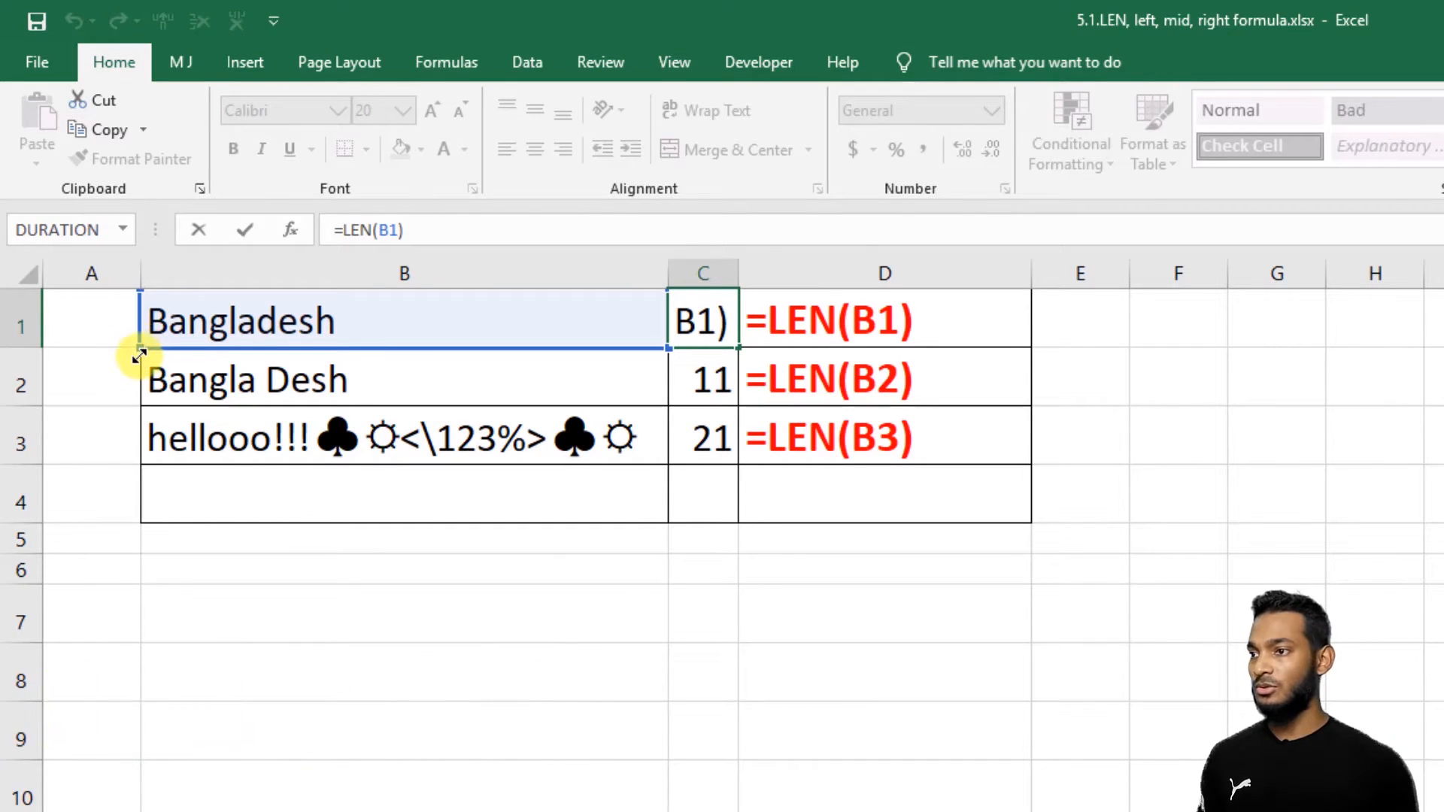
drag(138, 359, 141, 399)
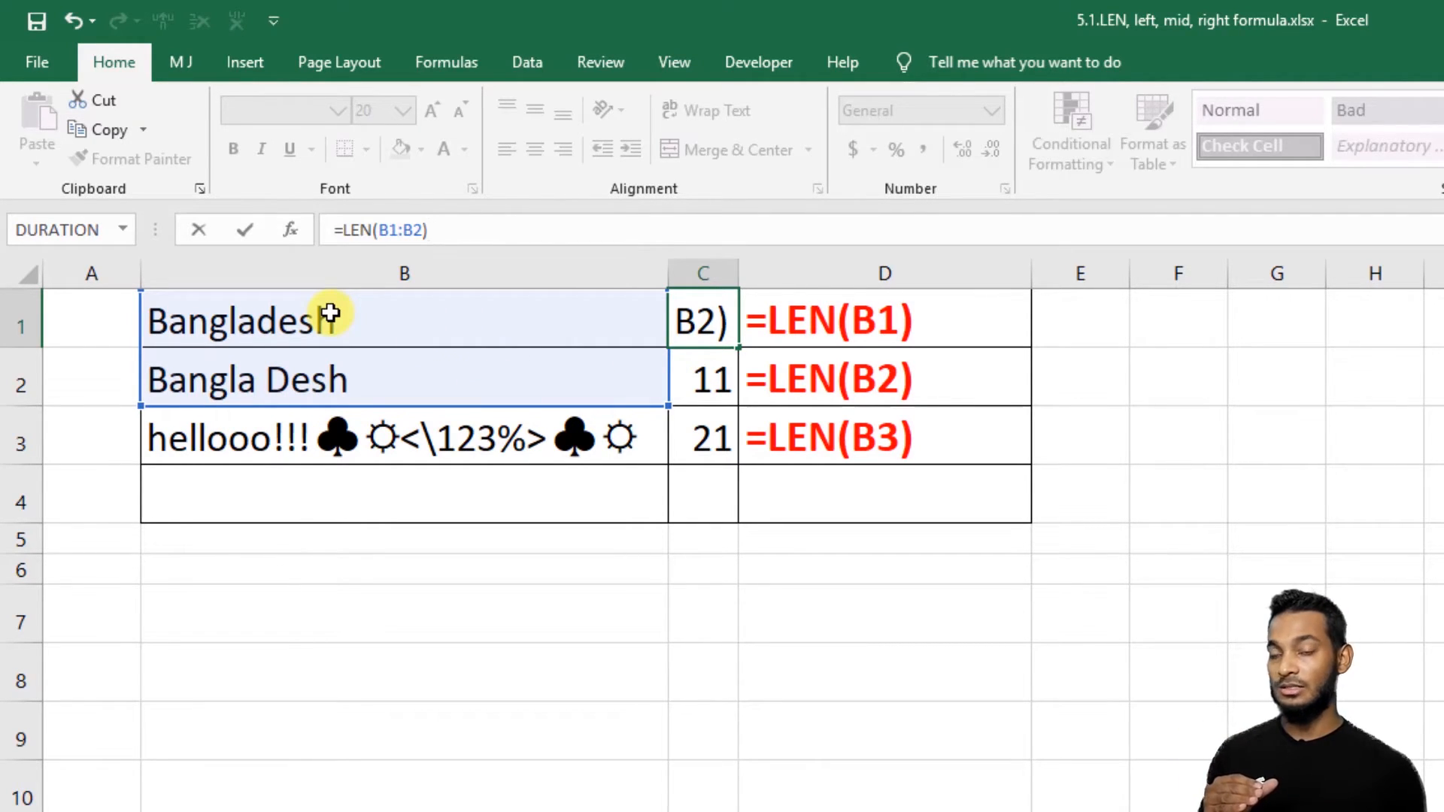
key(Return)
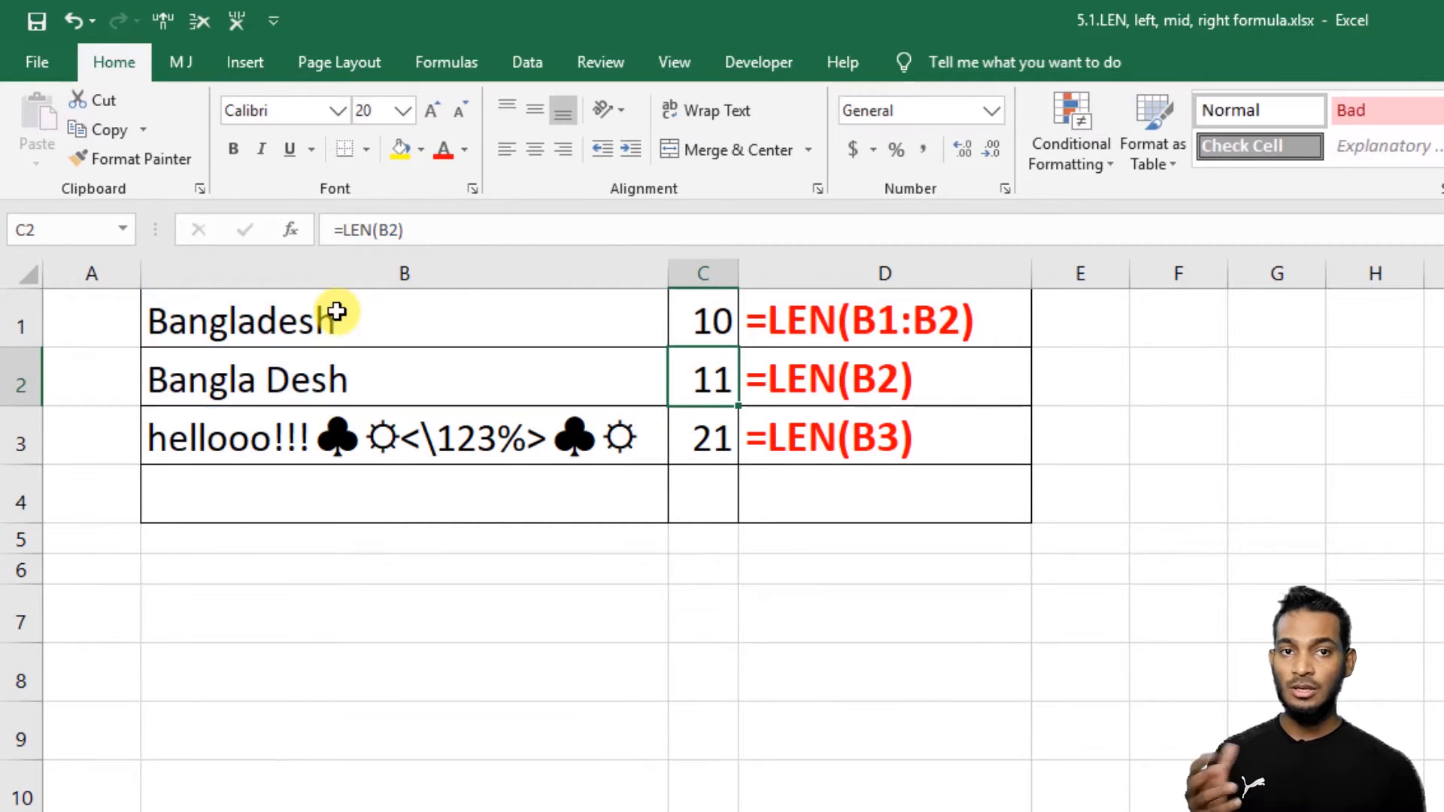
click(702, 318)
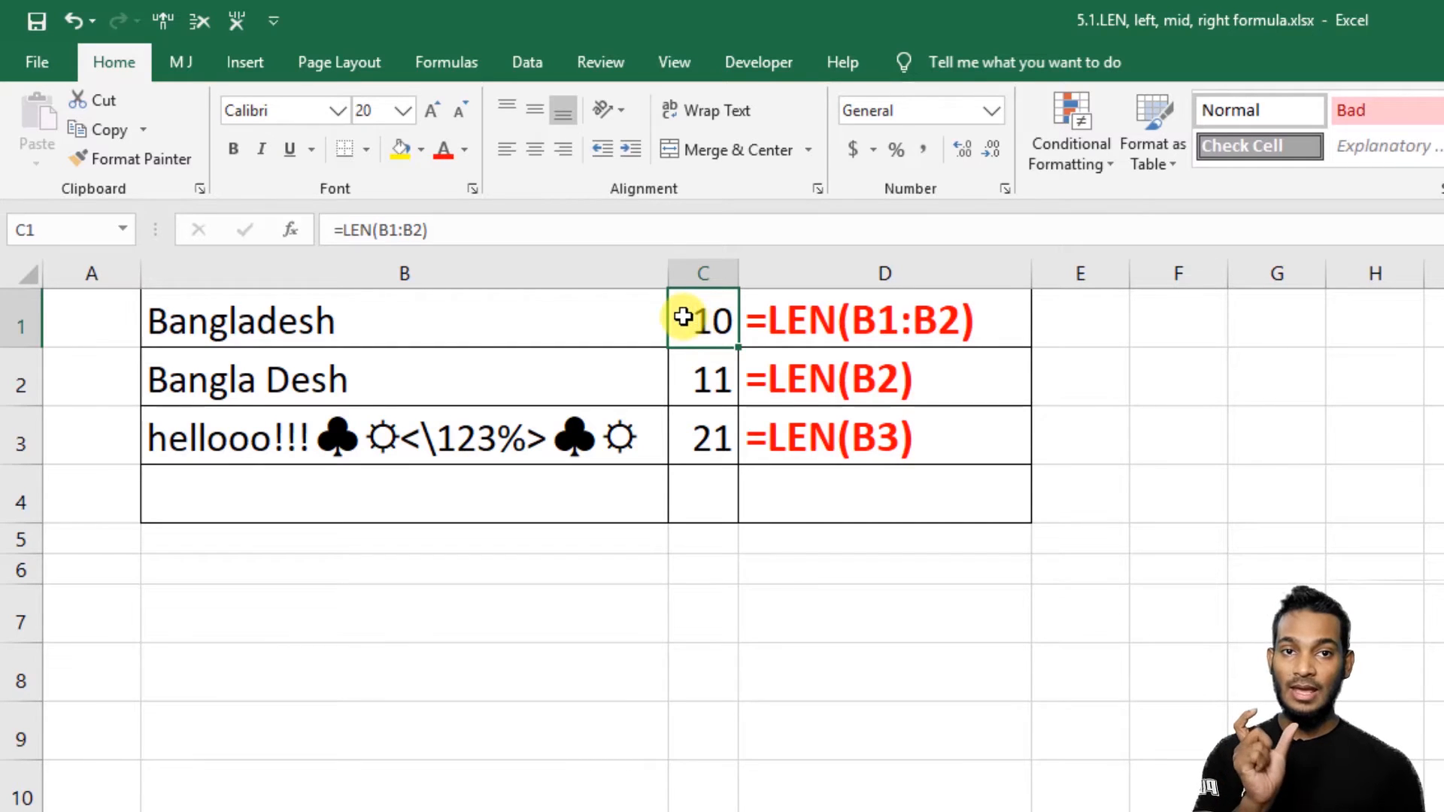
click(419, 327)
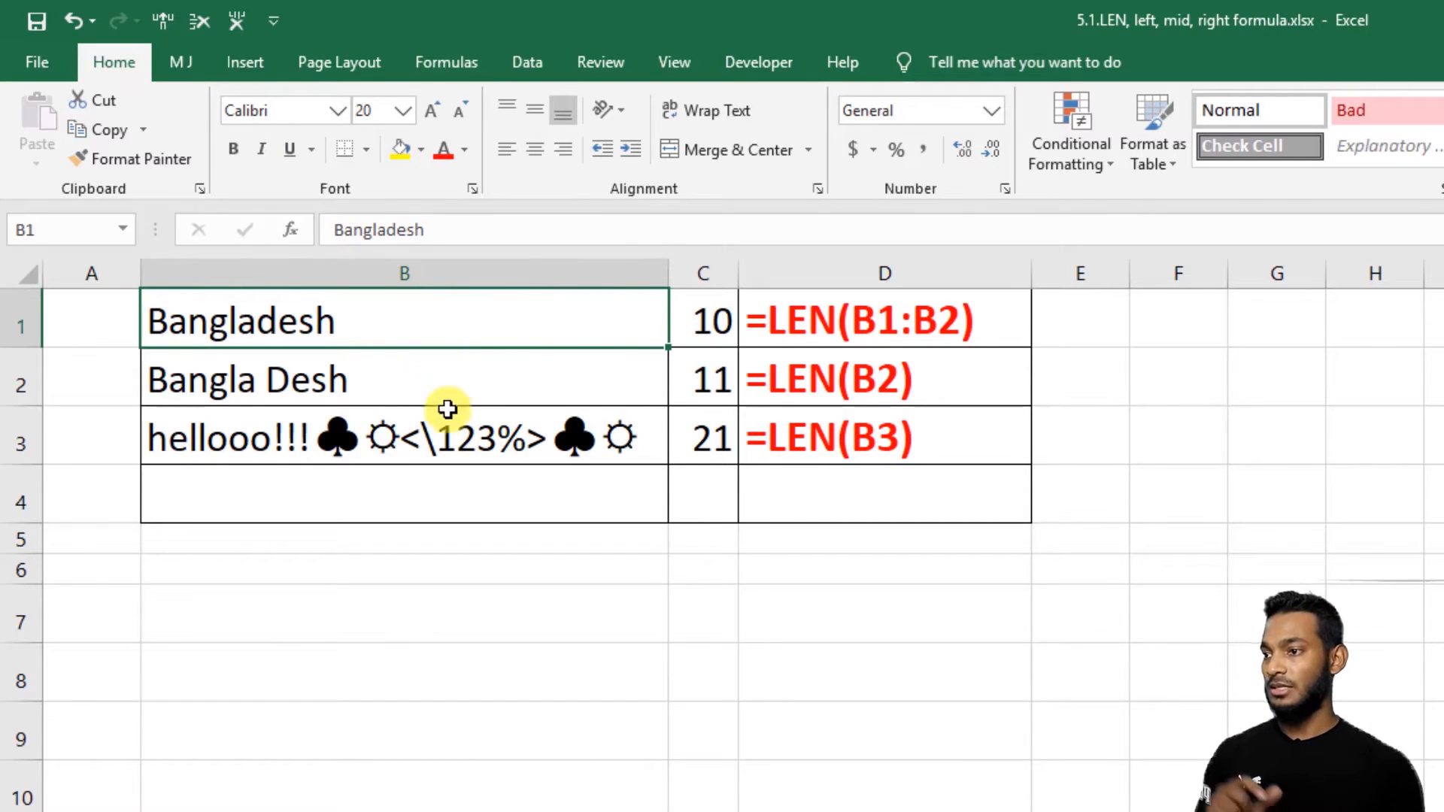
click(678, 331)
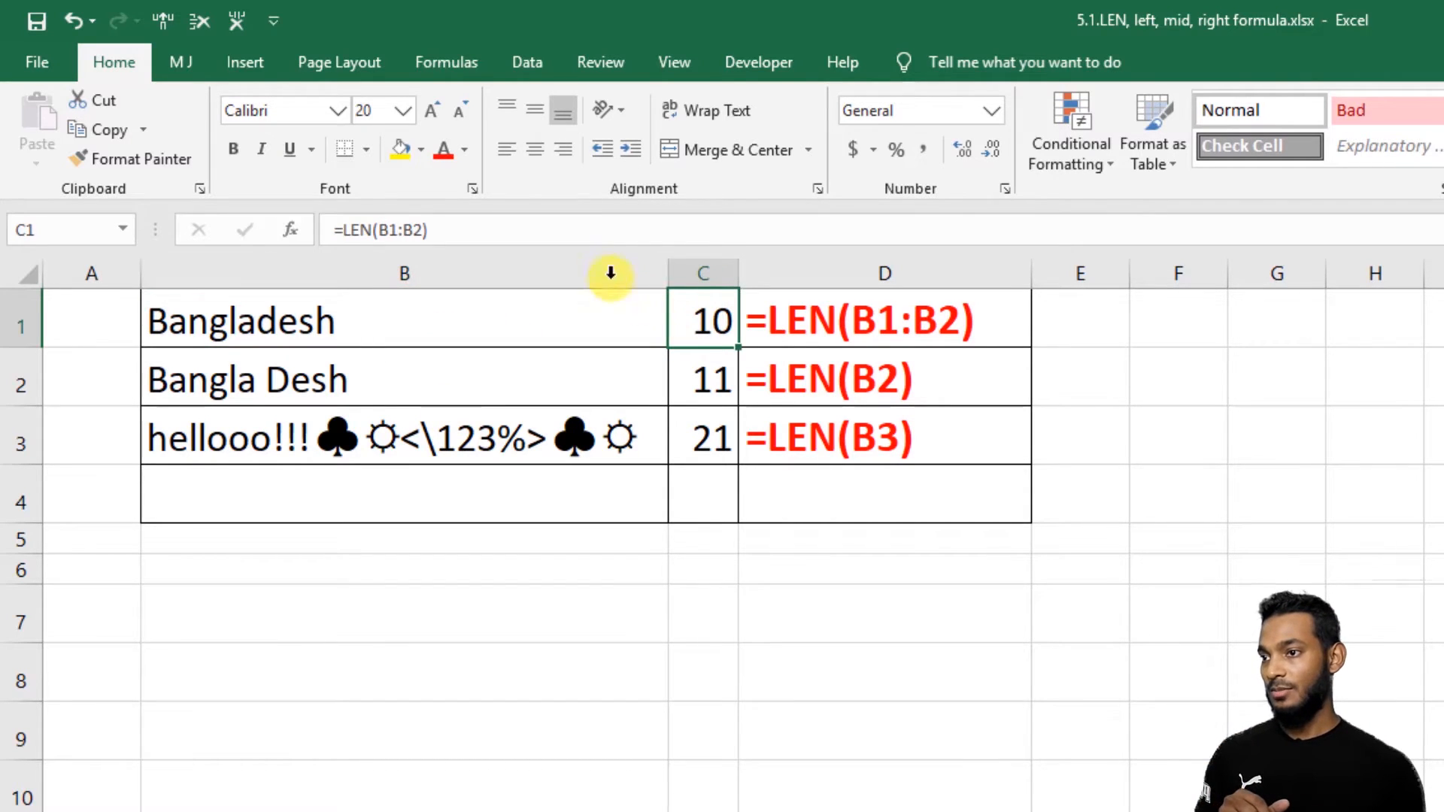
Try a horizontal range as the LEN argument in C1, making the formula =LEN(A1:B1).
click(506, 225)
drag(137, 404, 71, 332)
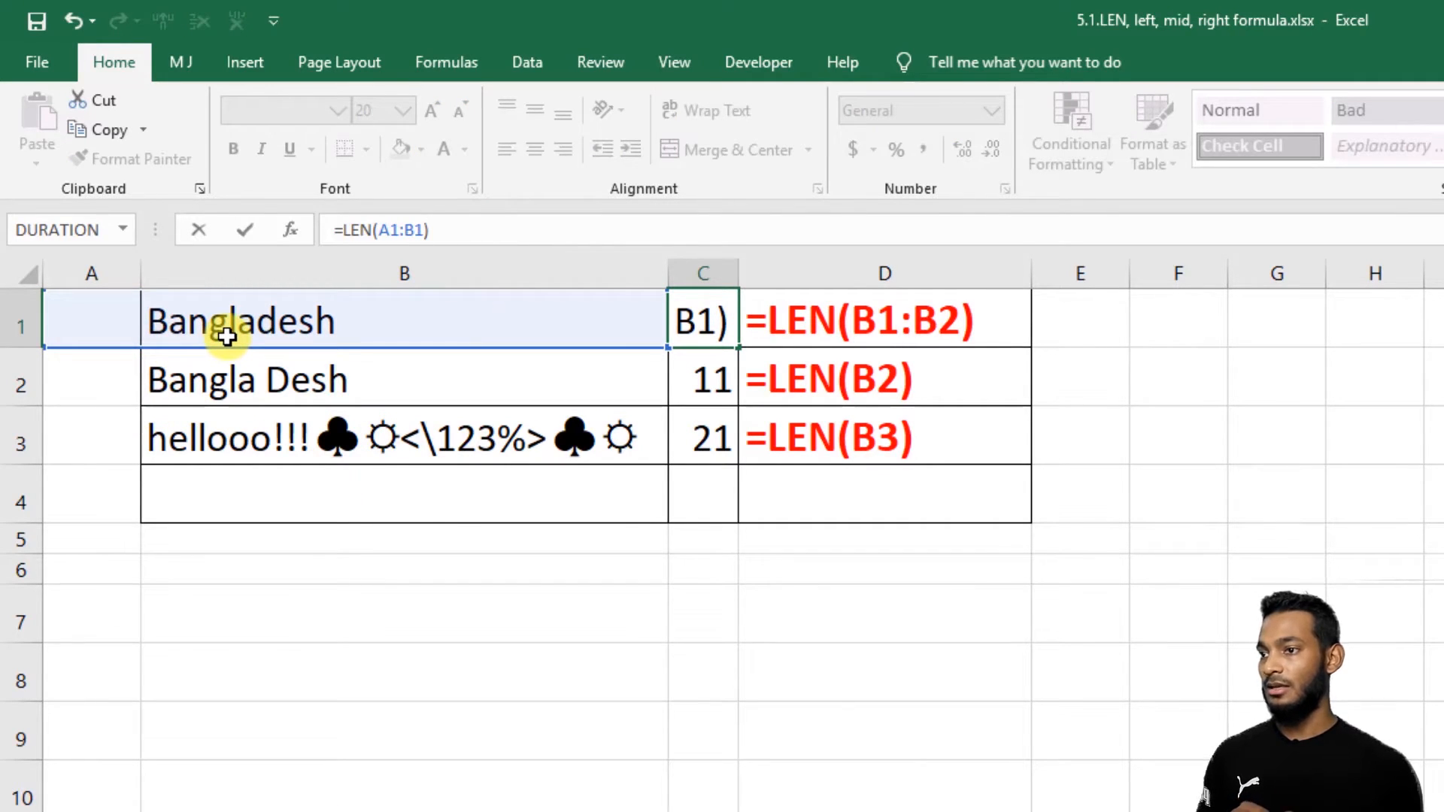
key(Return)
click(703, 319)
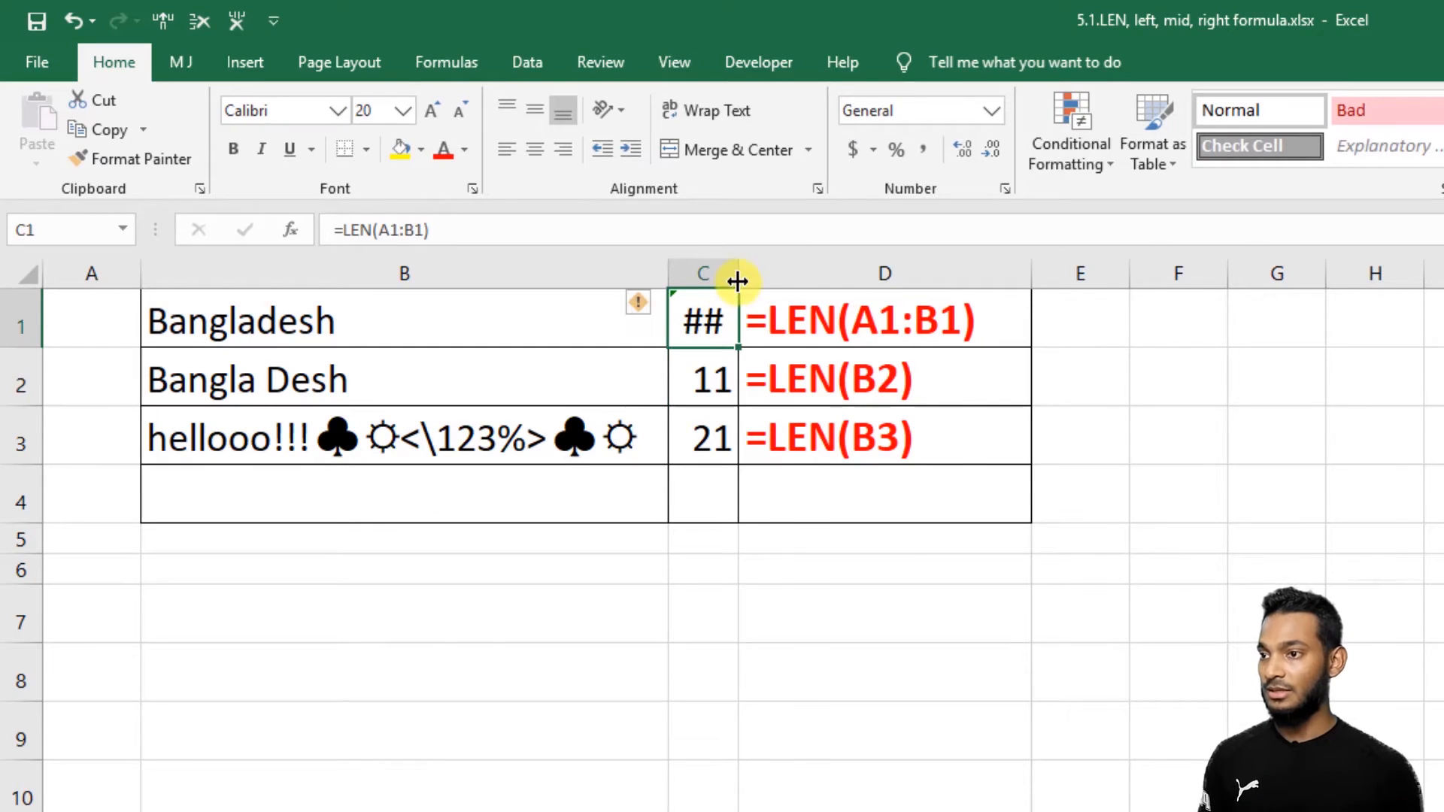
Widen column C to show its full contents and clear the C1 formula, leaving only an equals sign.
drag(738, 284, 843, 278)
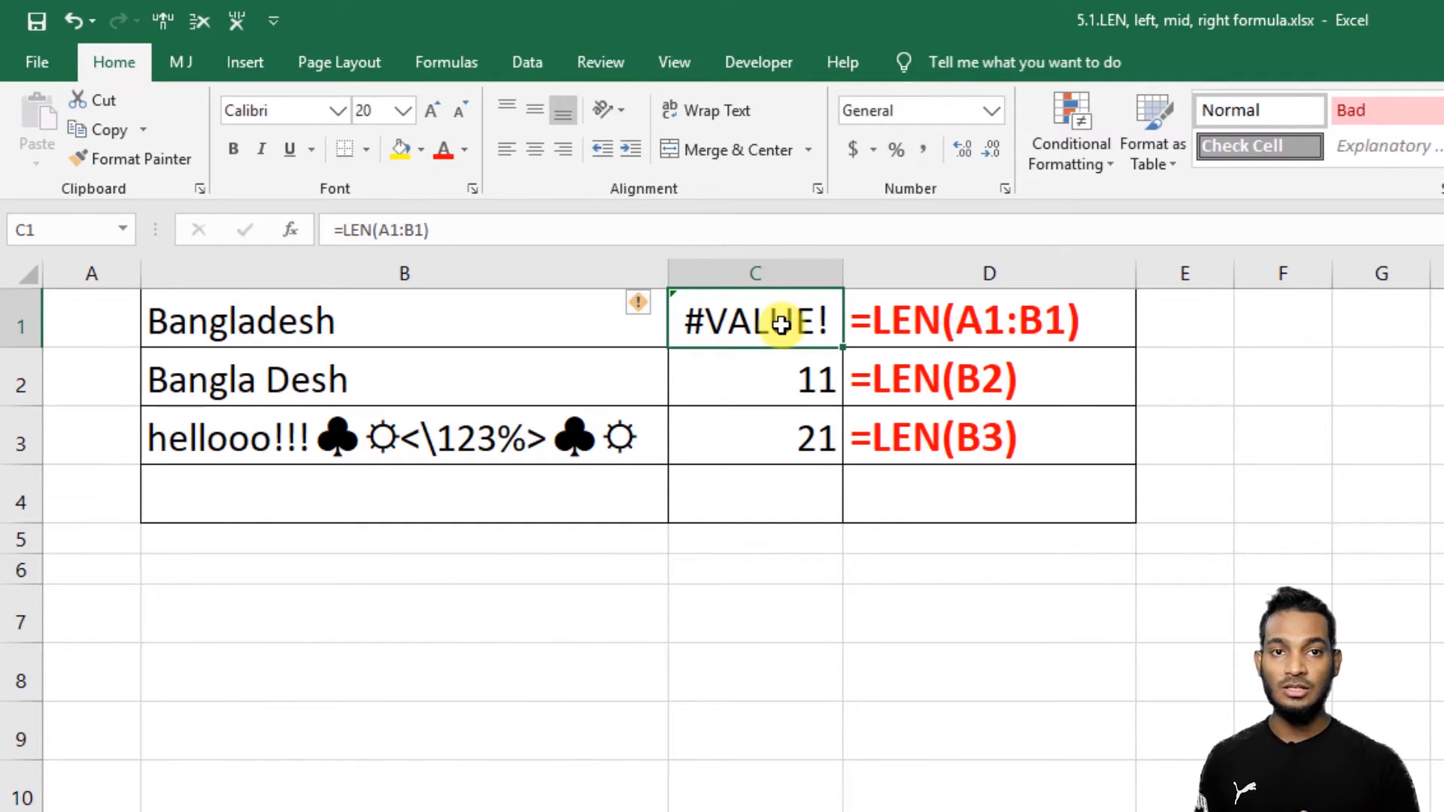
drag(425, 230, 373, 229)
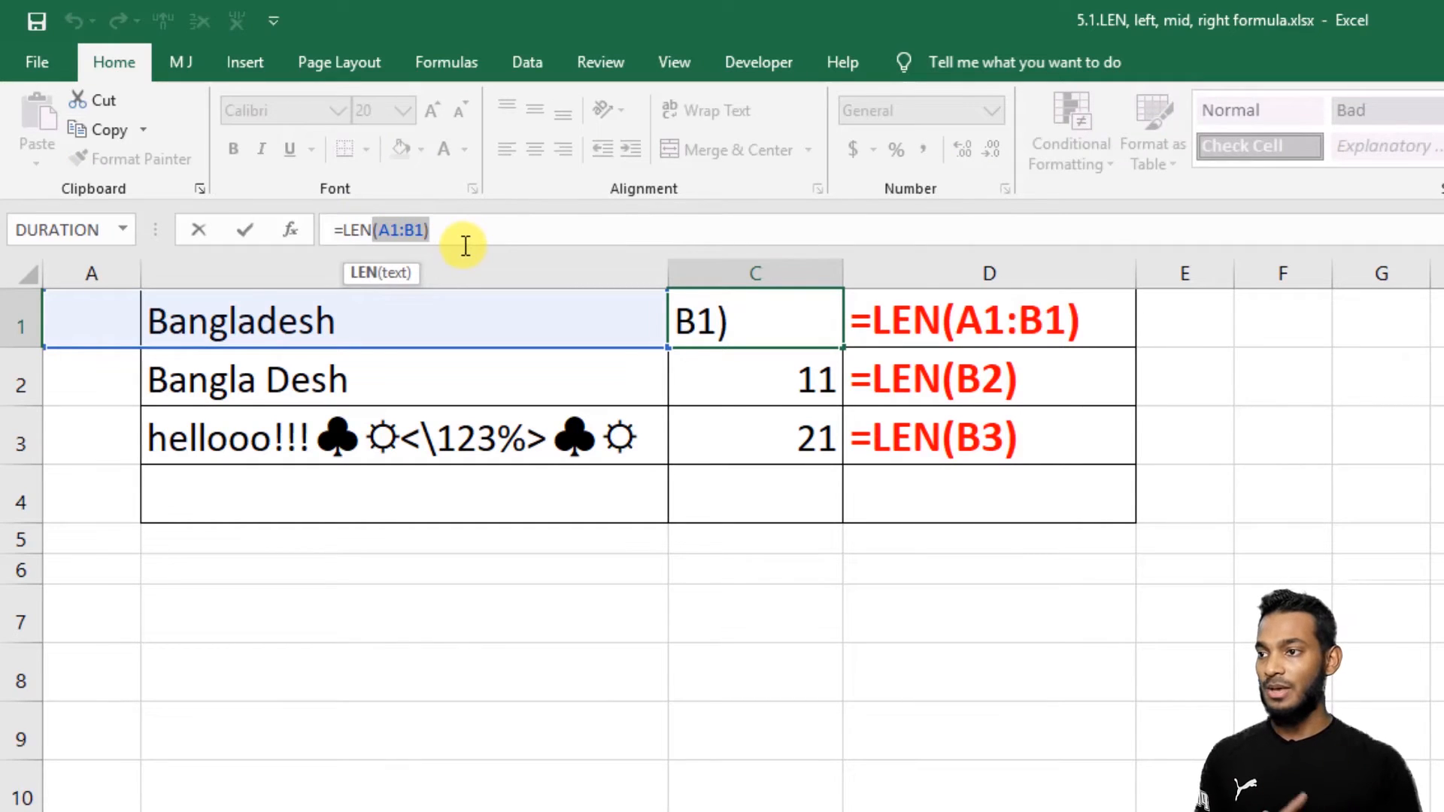
key(BackSpace)
key(BackSpace)
key(BackSpace)
key(BackSpace)
key(BackSpace)
text(=)
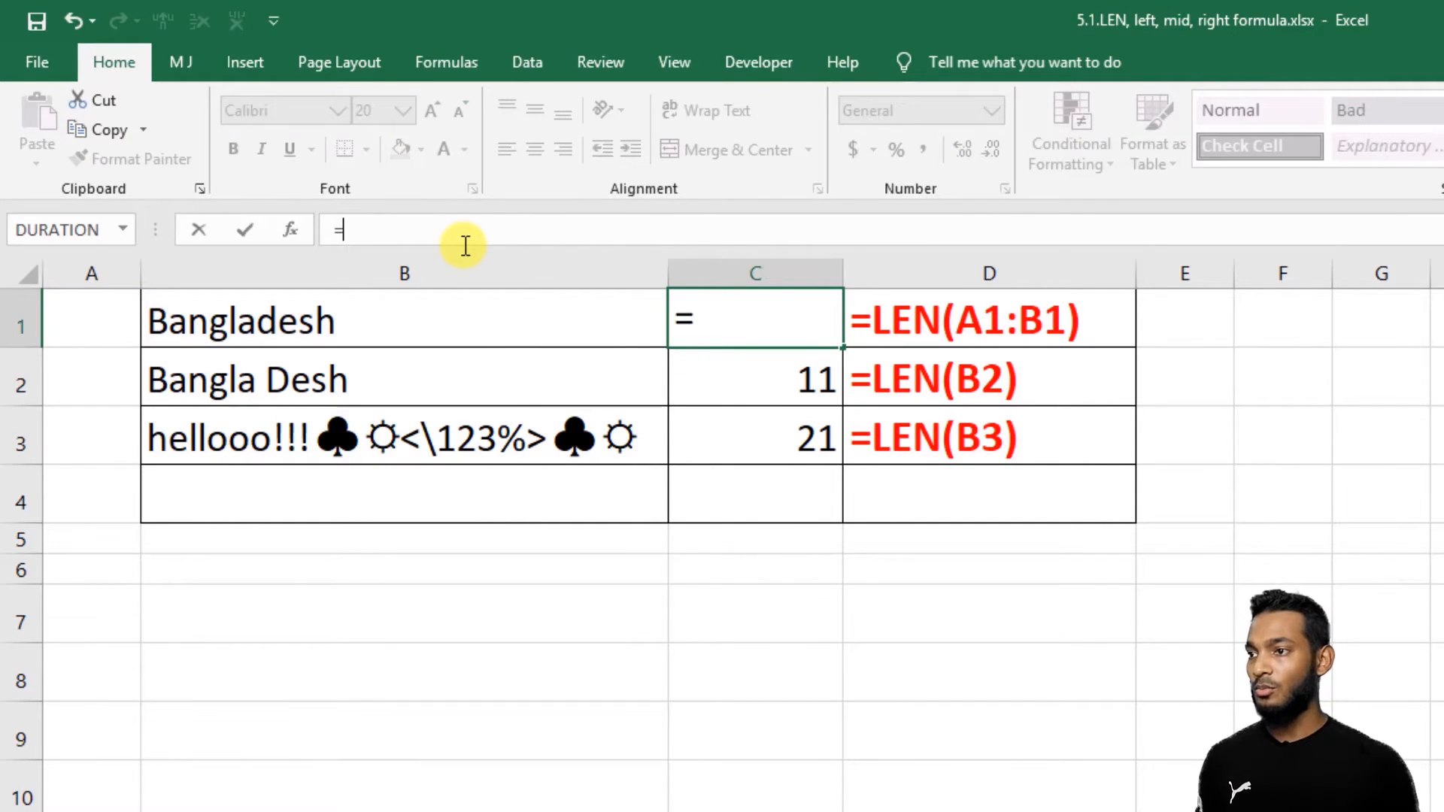
Start a LEN function in C1, open its Function Arguments dialog and move the dialog below the table.
text(ln)
key(BackSpace)
text(e)
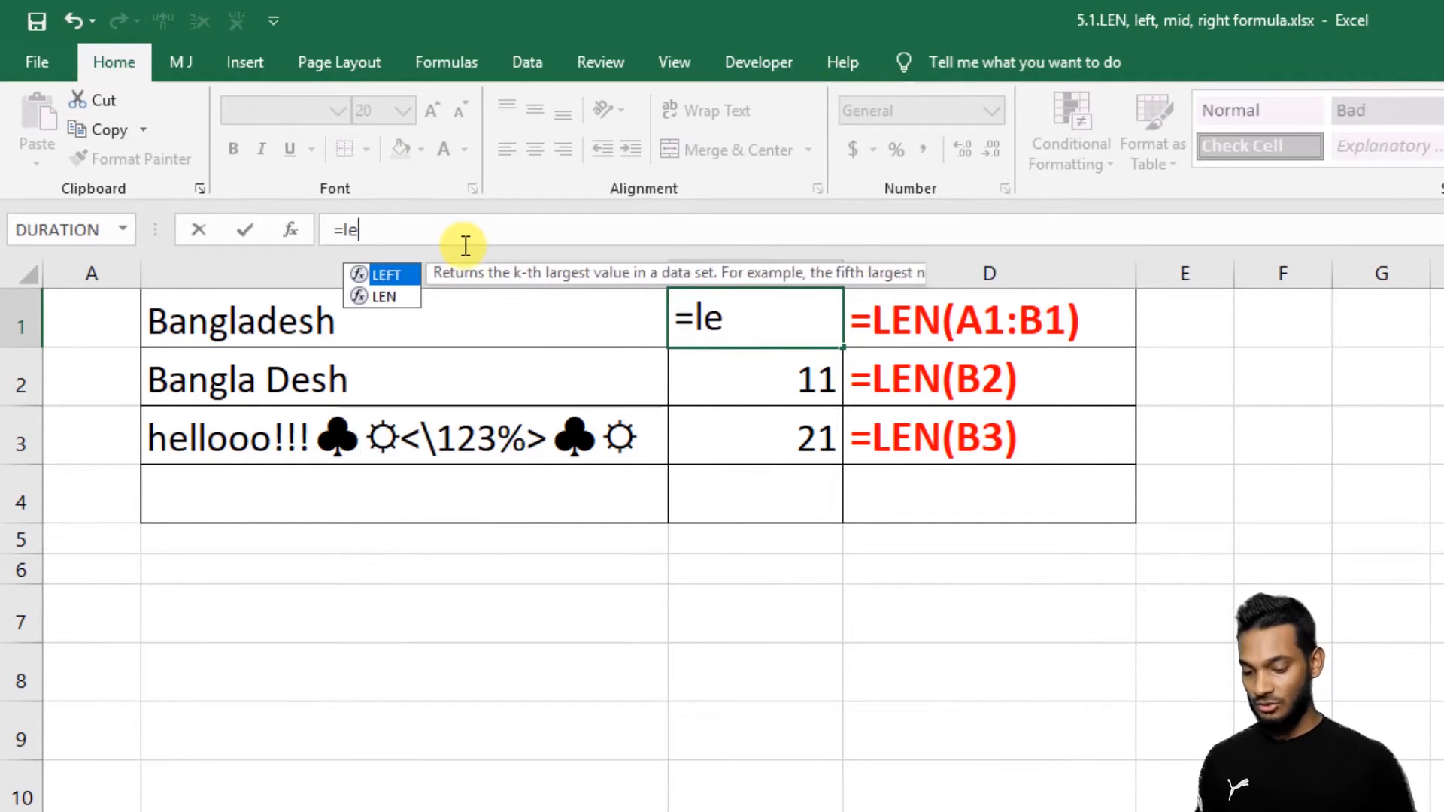
text(n)
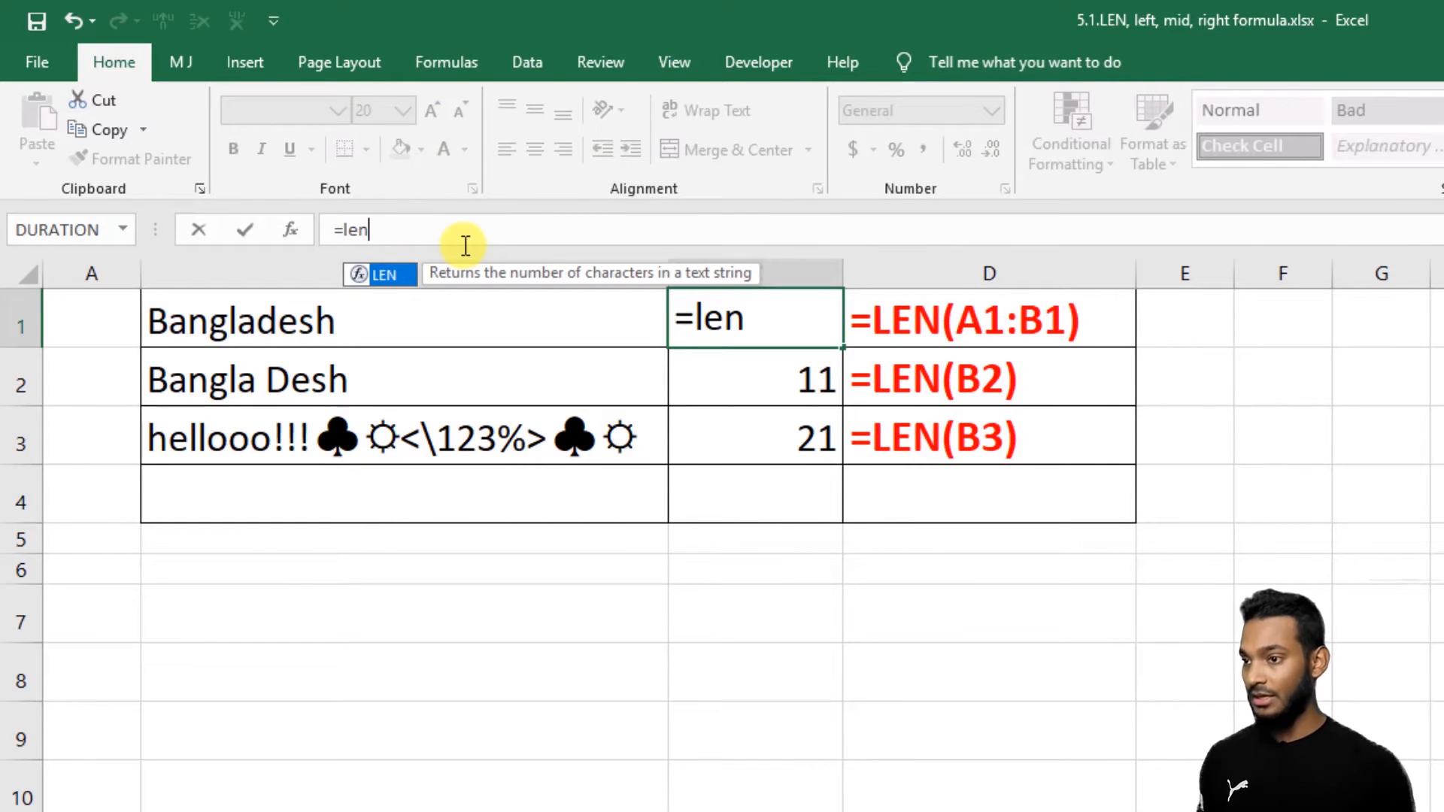
text(()
key(ctrl+a)
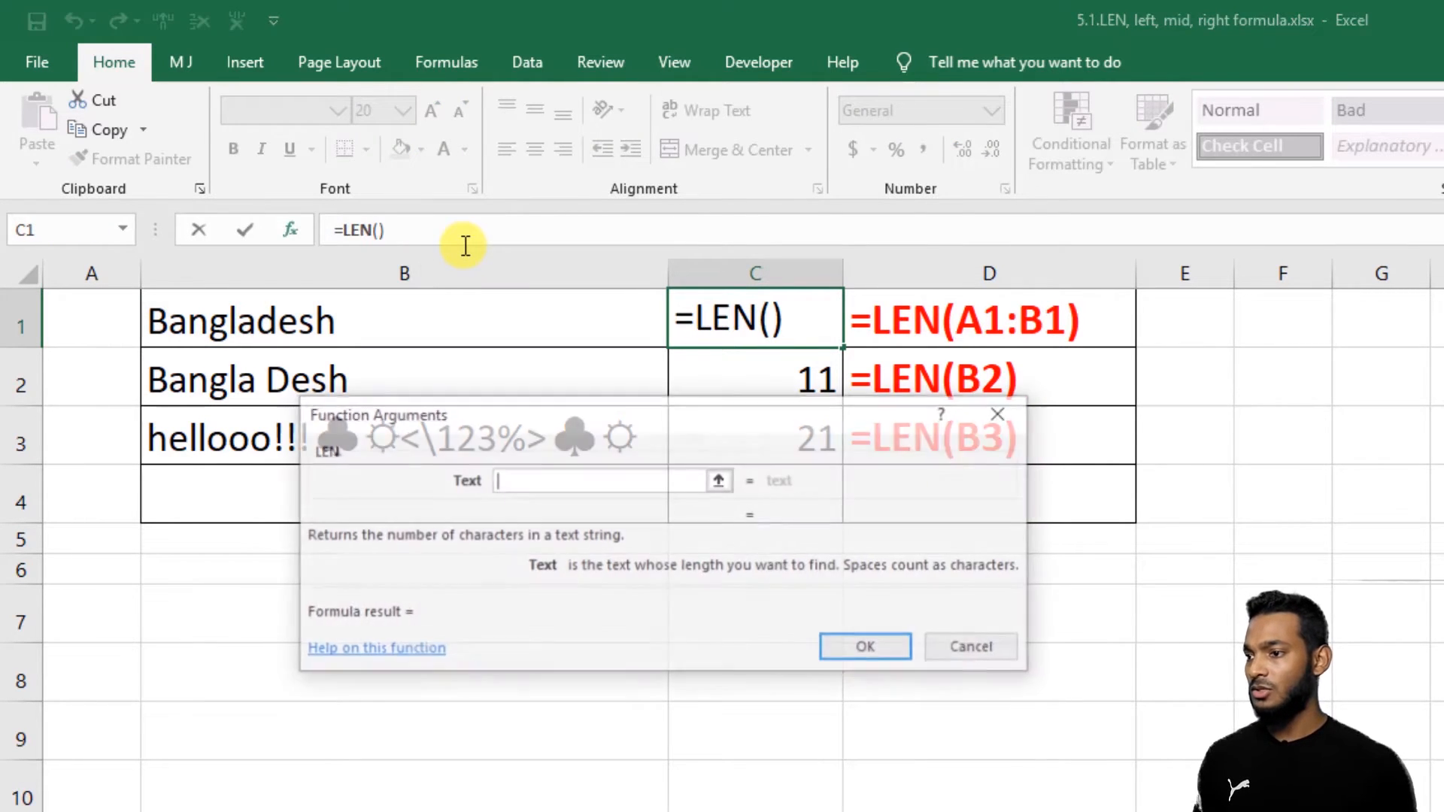
drag(597, 422, 525, 554)
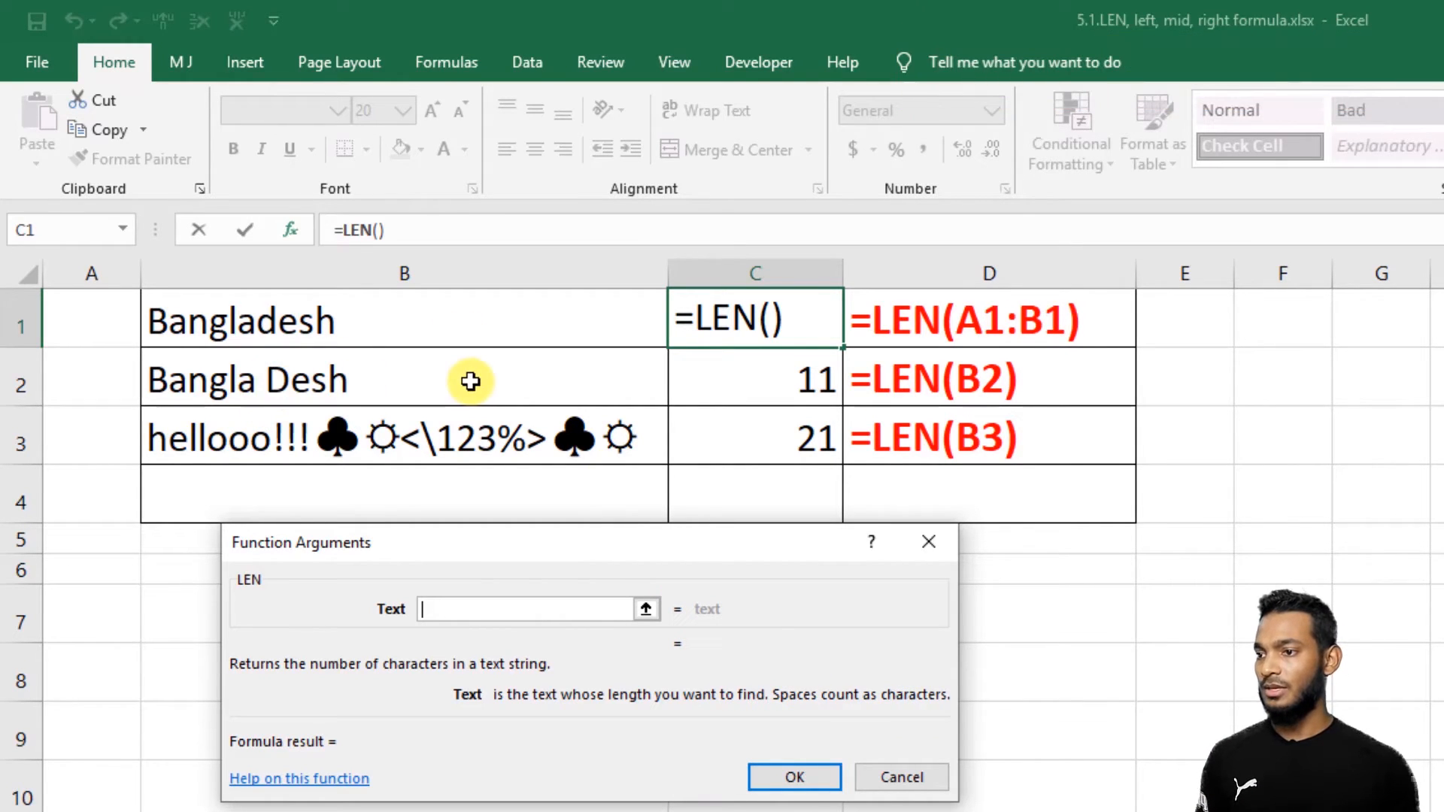
Set the Text argument of the LEN function to cell B1 and apply the formula.
click(646, 609)
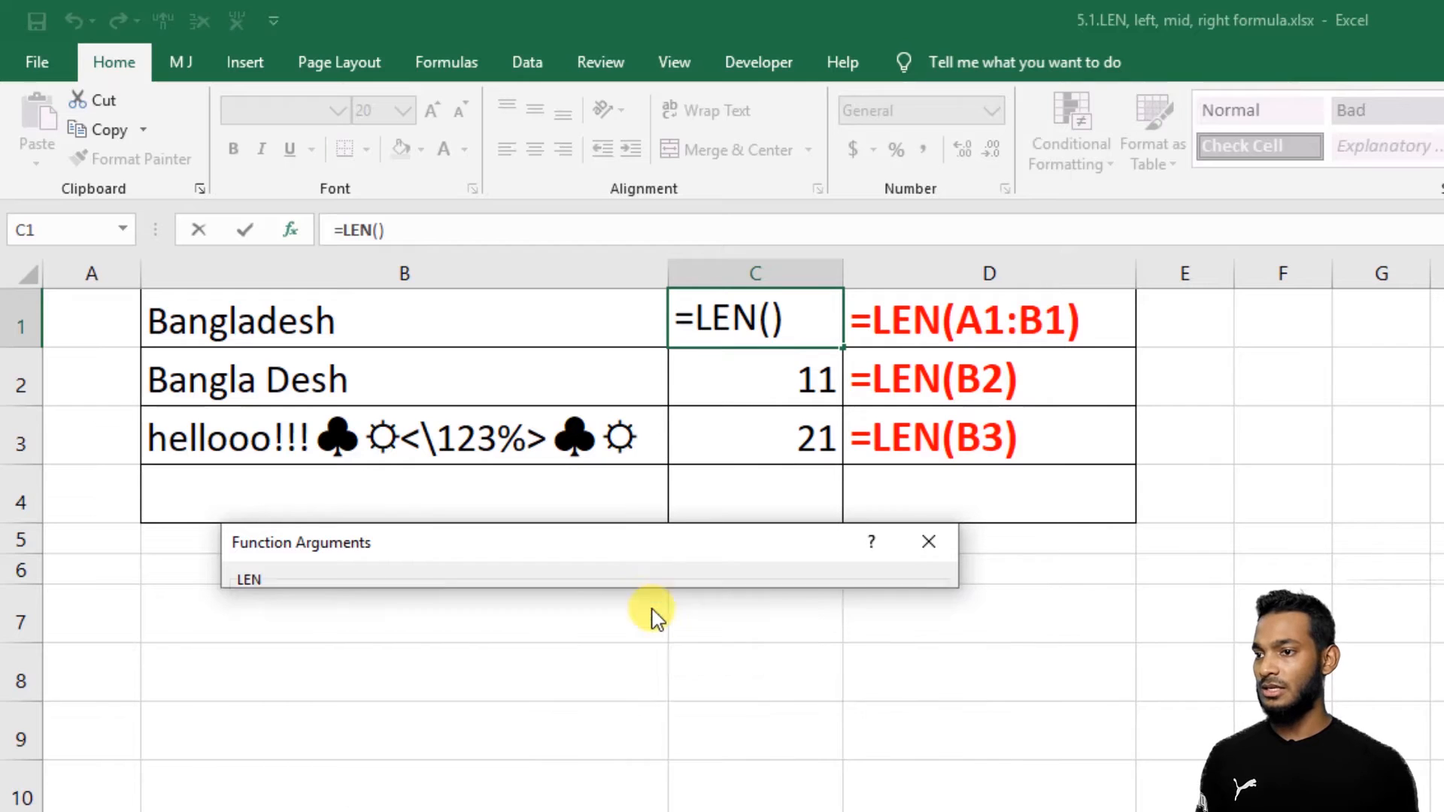
click(326, 319)
key(Return)
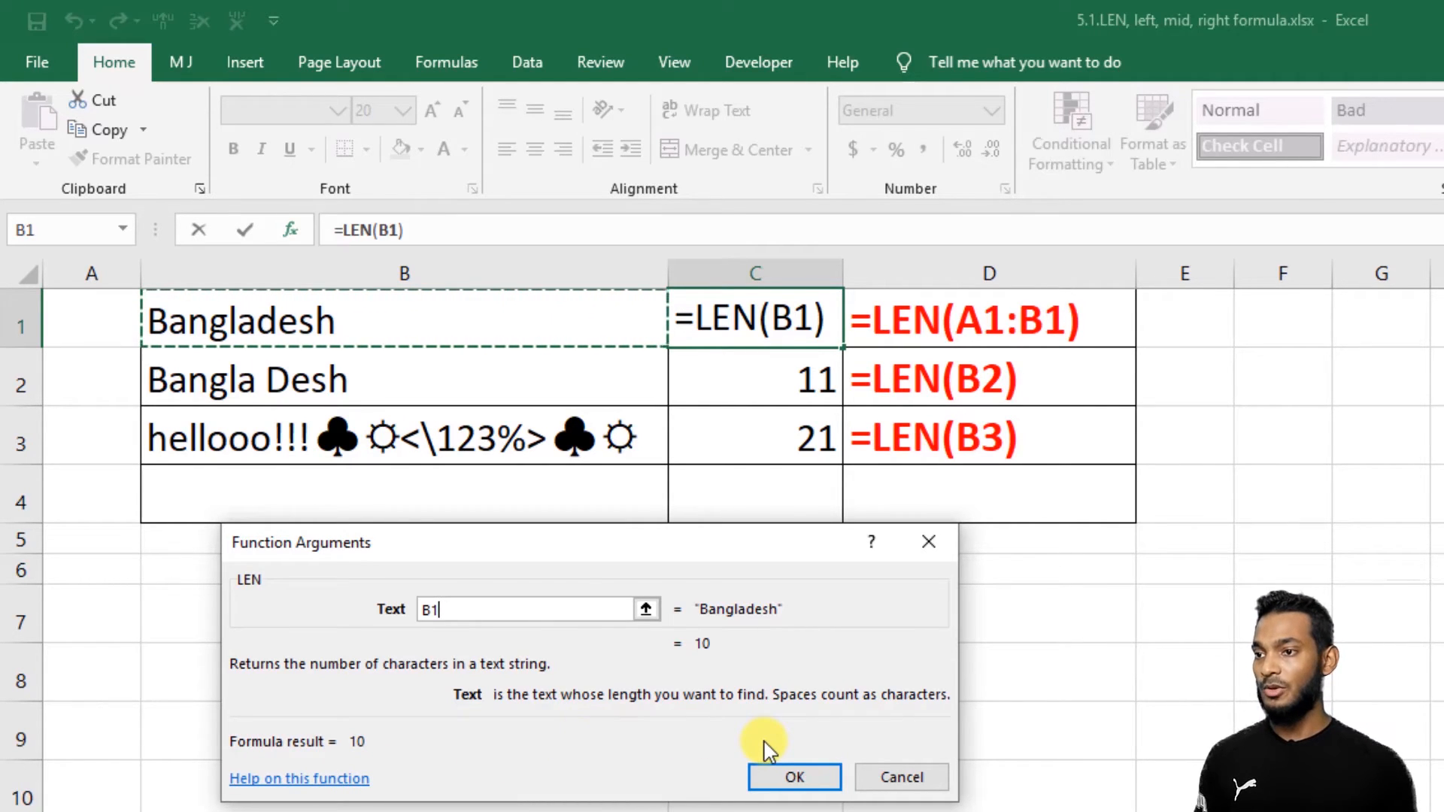
click(799, 775)
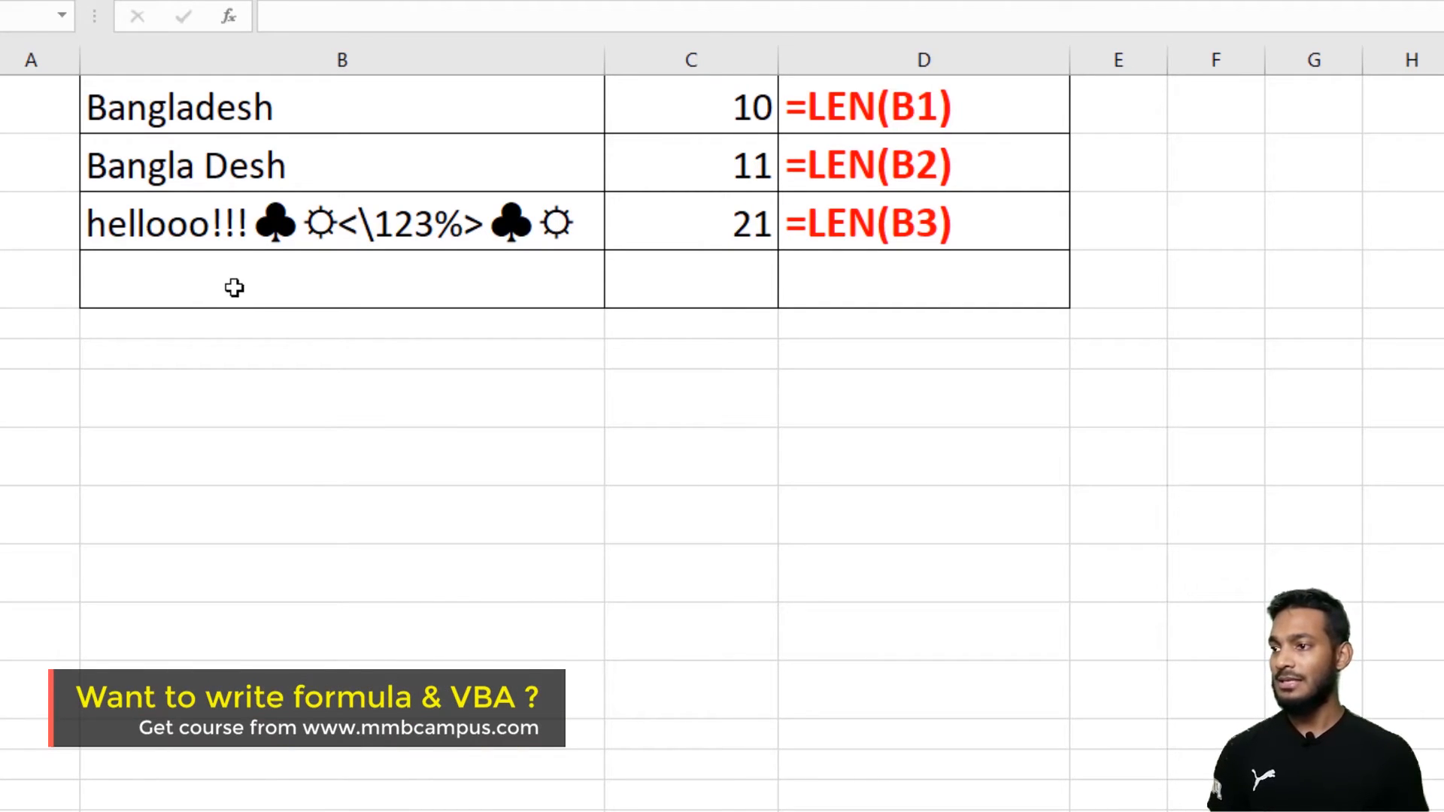
Copy the LEN formula from C3 down to C4 to count the characters of the empty cell B4.
click(293, 288)
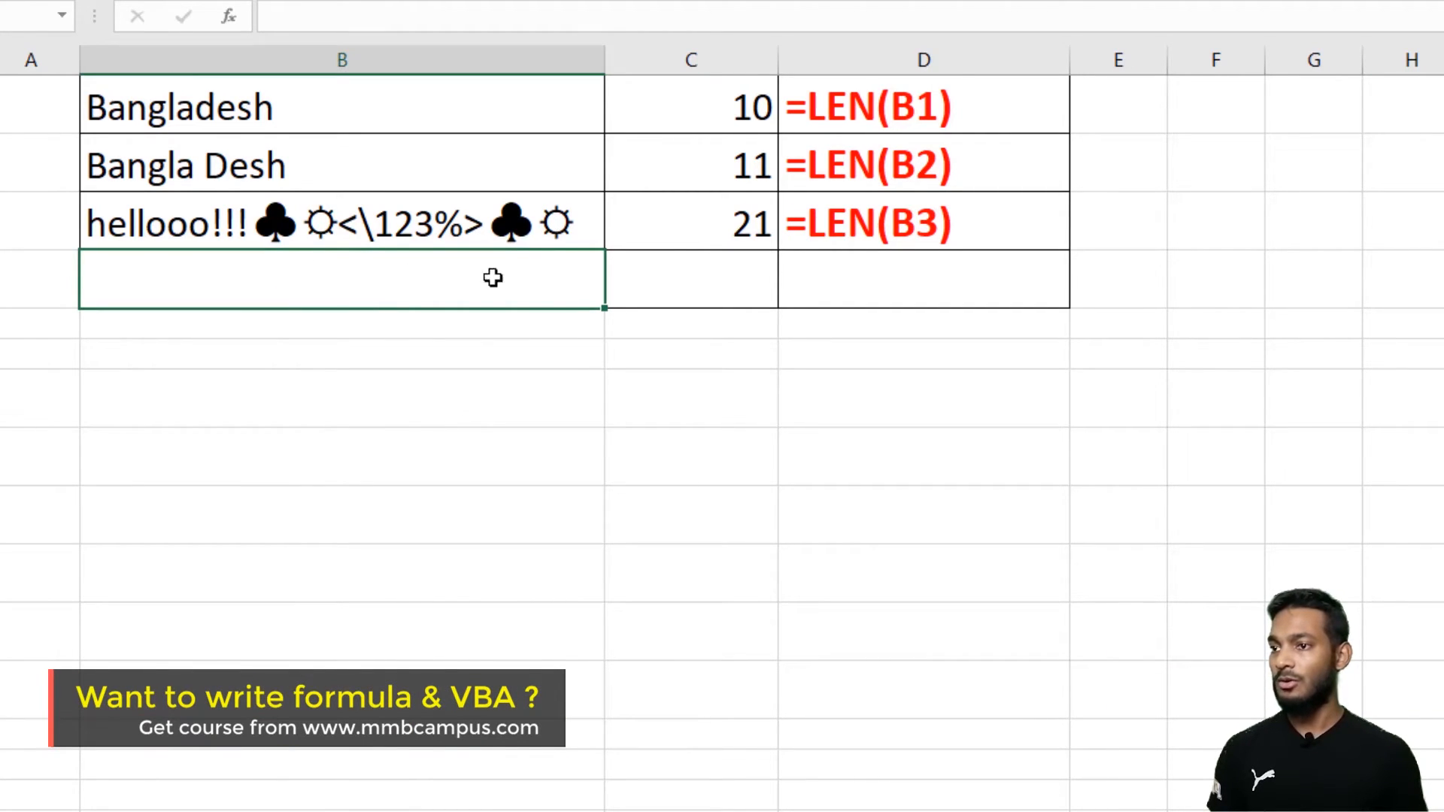
click(681, 240)
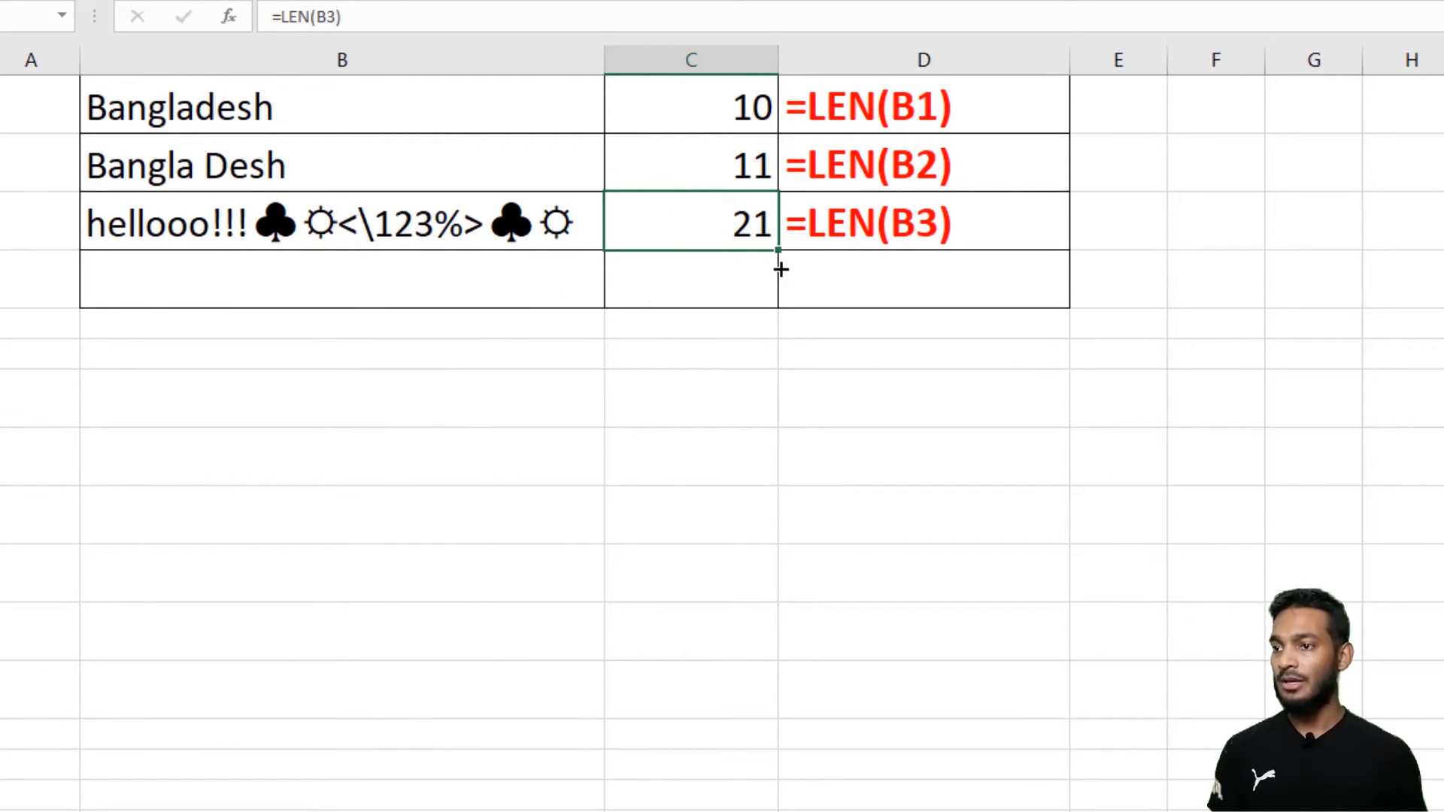
drag(781, 268, 780, 298)
click(707, 283)
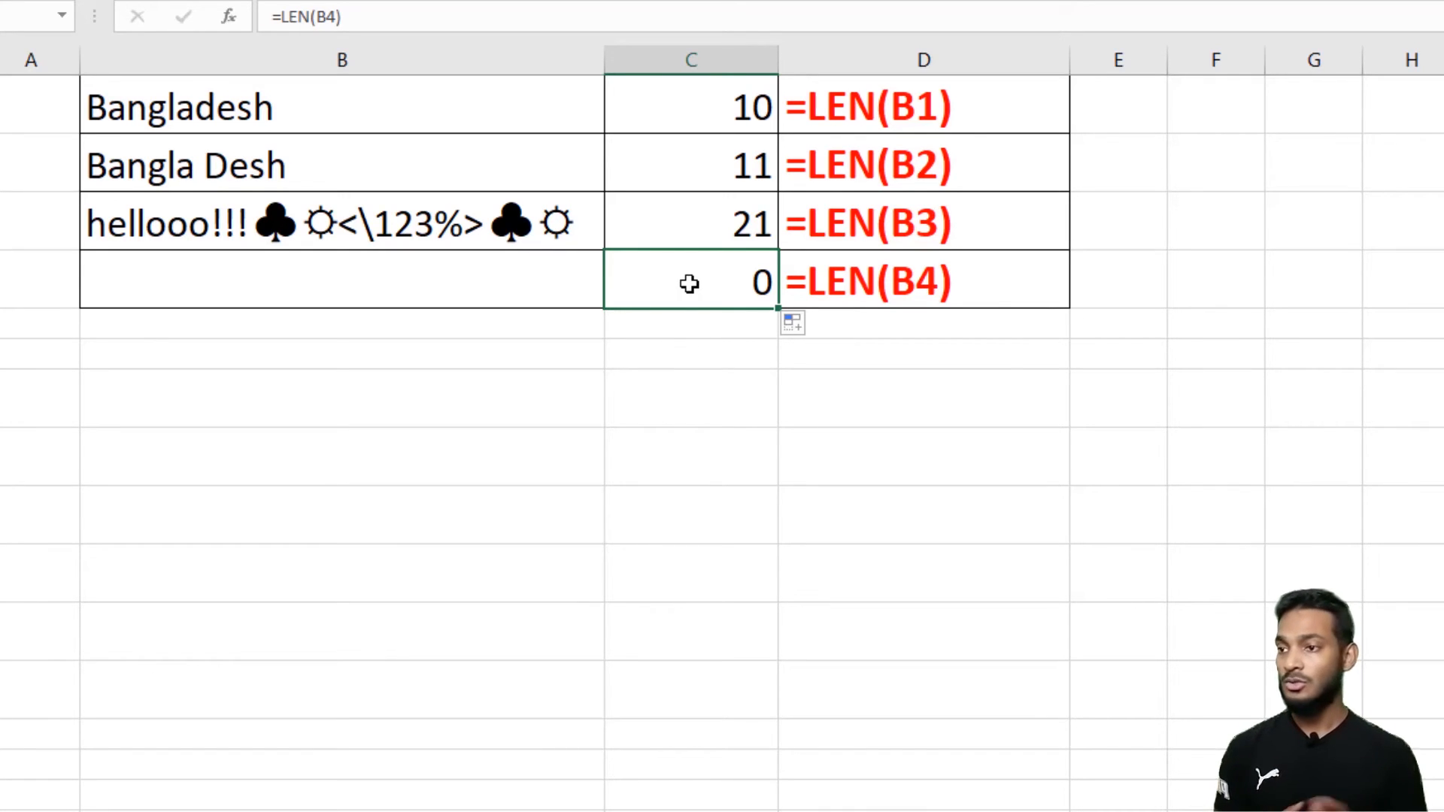
Enter the error value #N/A in cell B5, correcting the question mark to a slash.
click(428, 330)
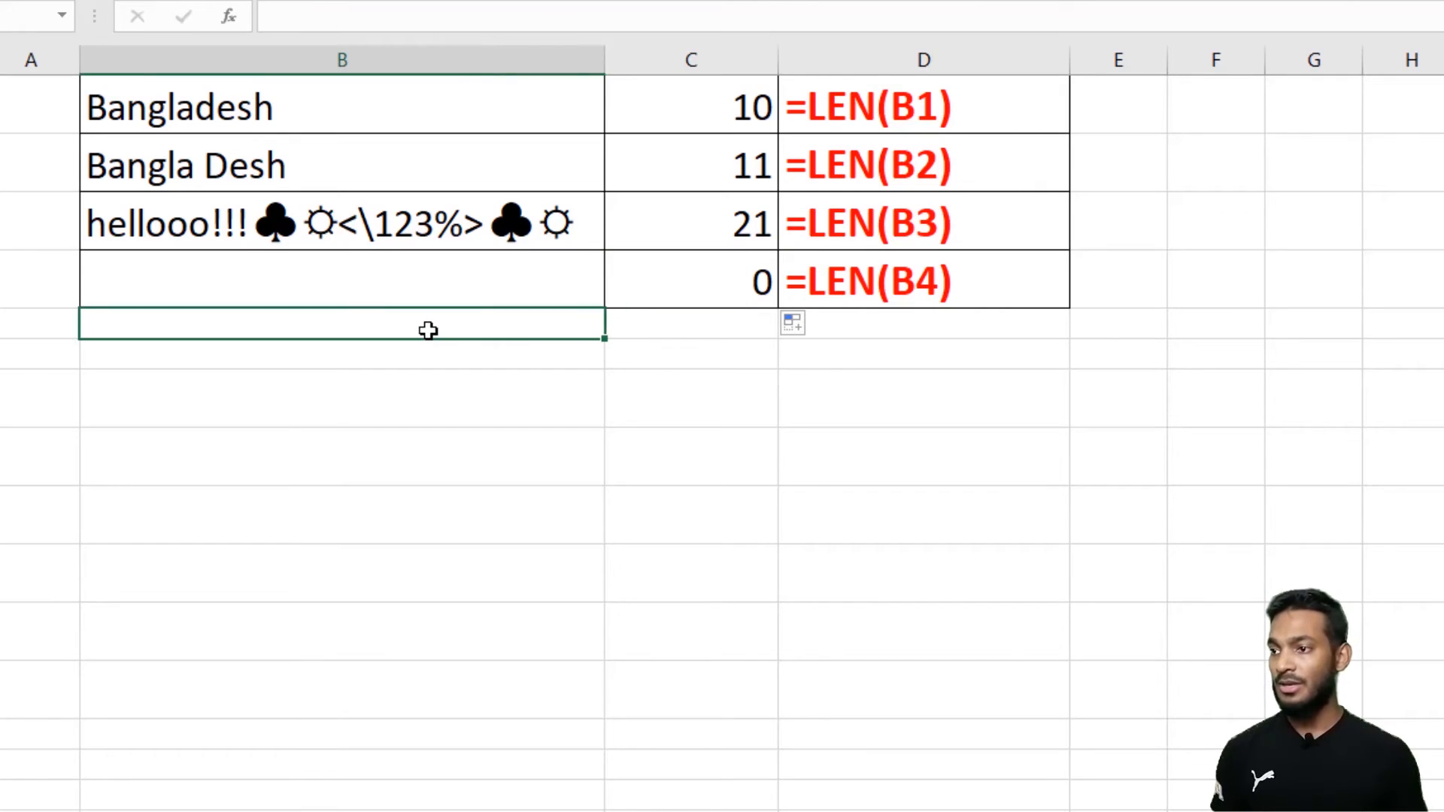
text(#)
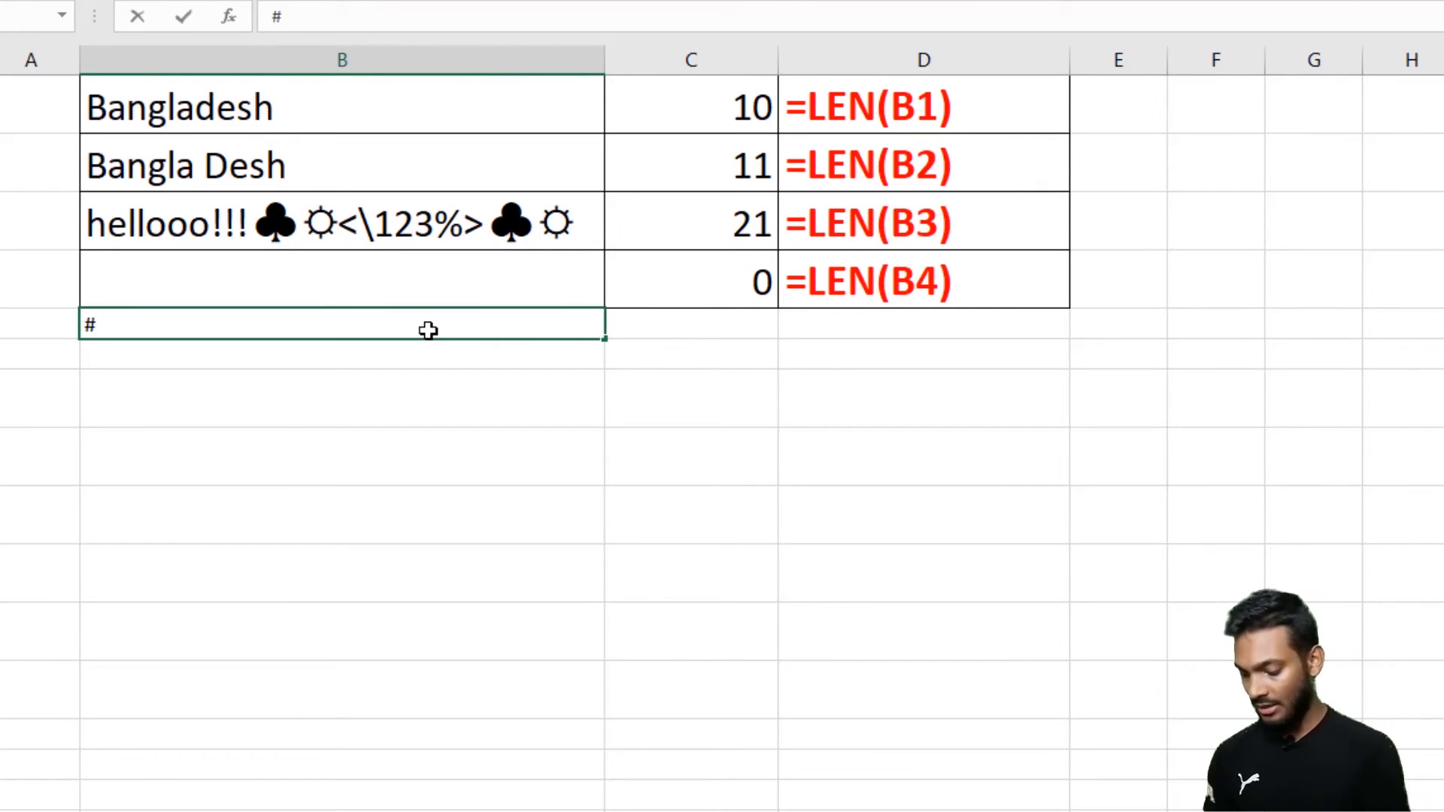
text(N?A)
key(Return)
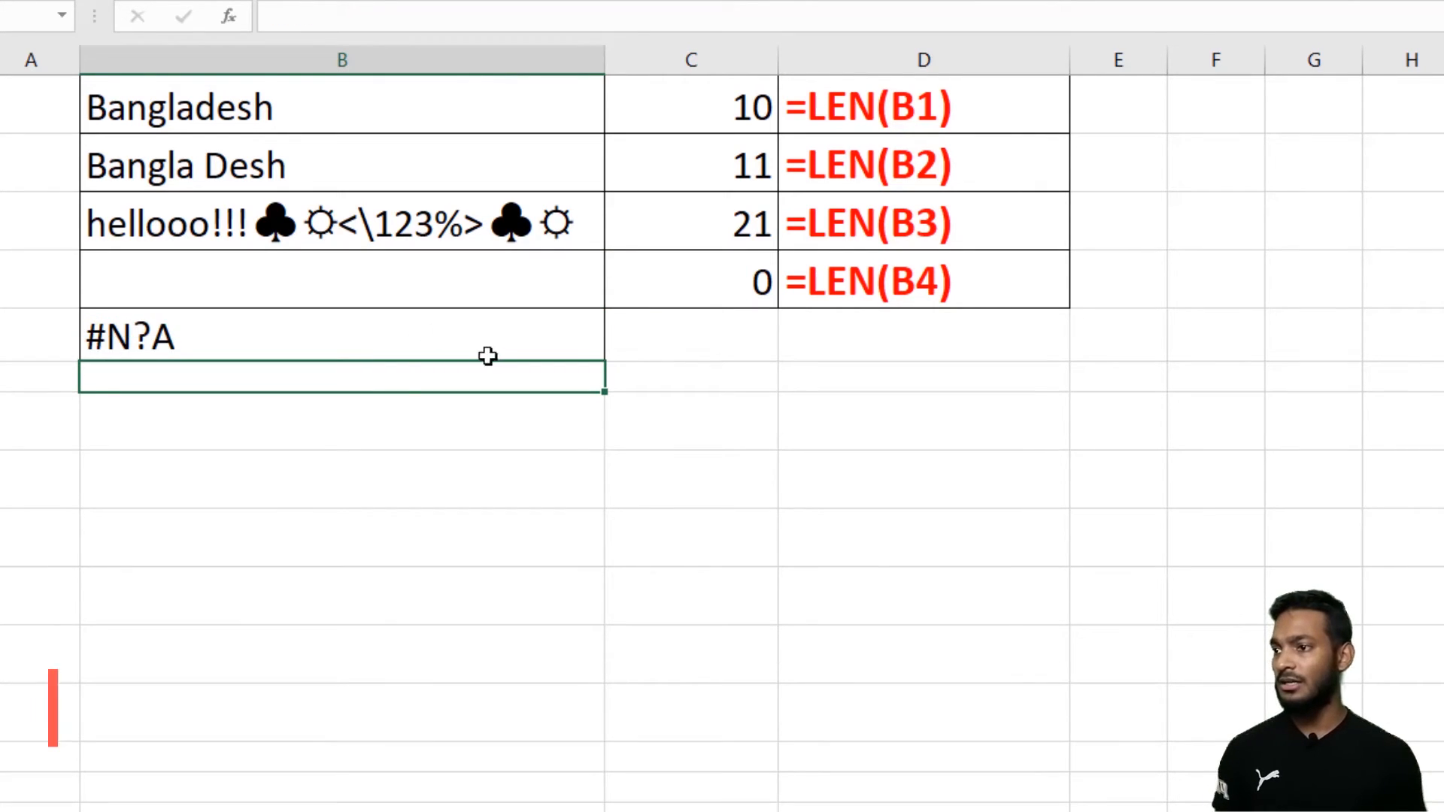
double_click(151, 336)
key(BackSpace)
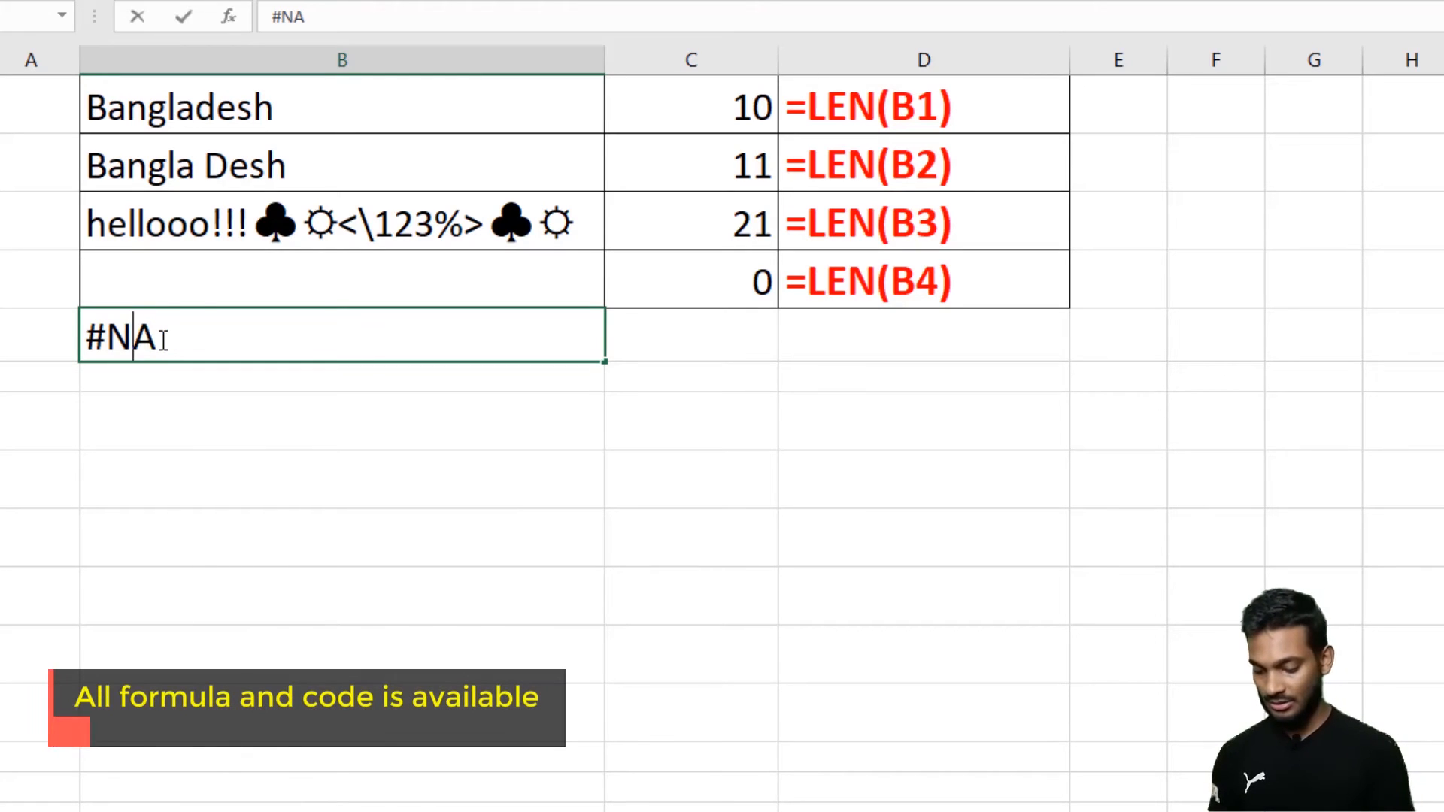
text(/)
key(ctrl+Return)
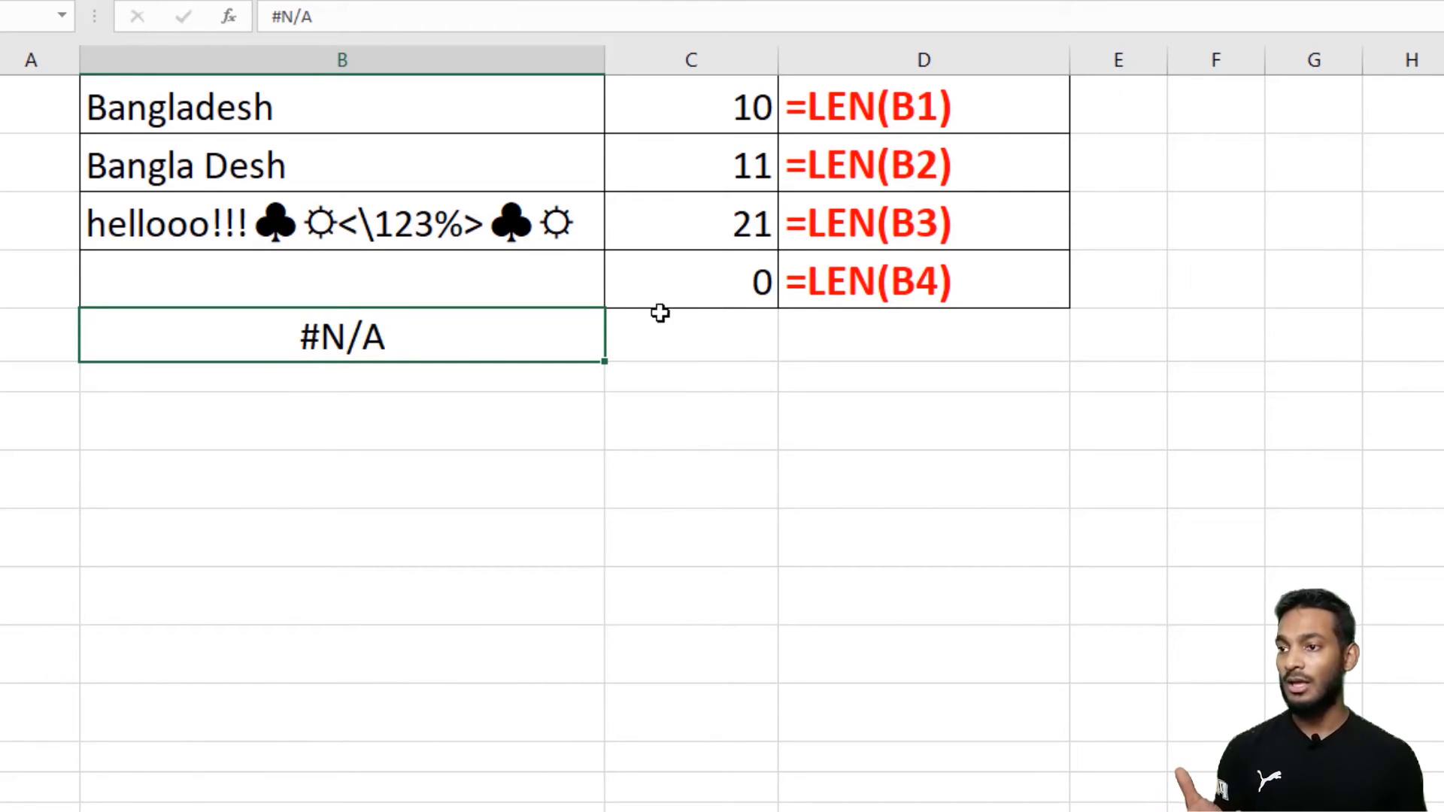
Copy the LEN formula from C4 into C5 and extend the formula-text column from D4 down to D9.
click(674, 292)
drag(781, 309, 782, 362)
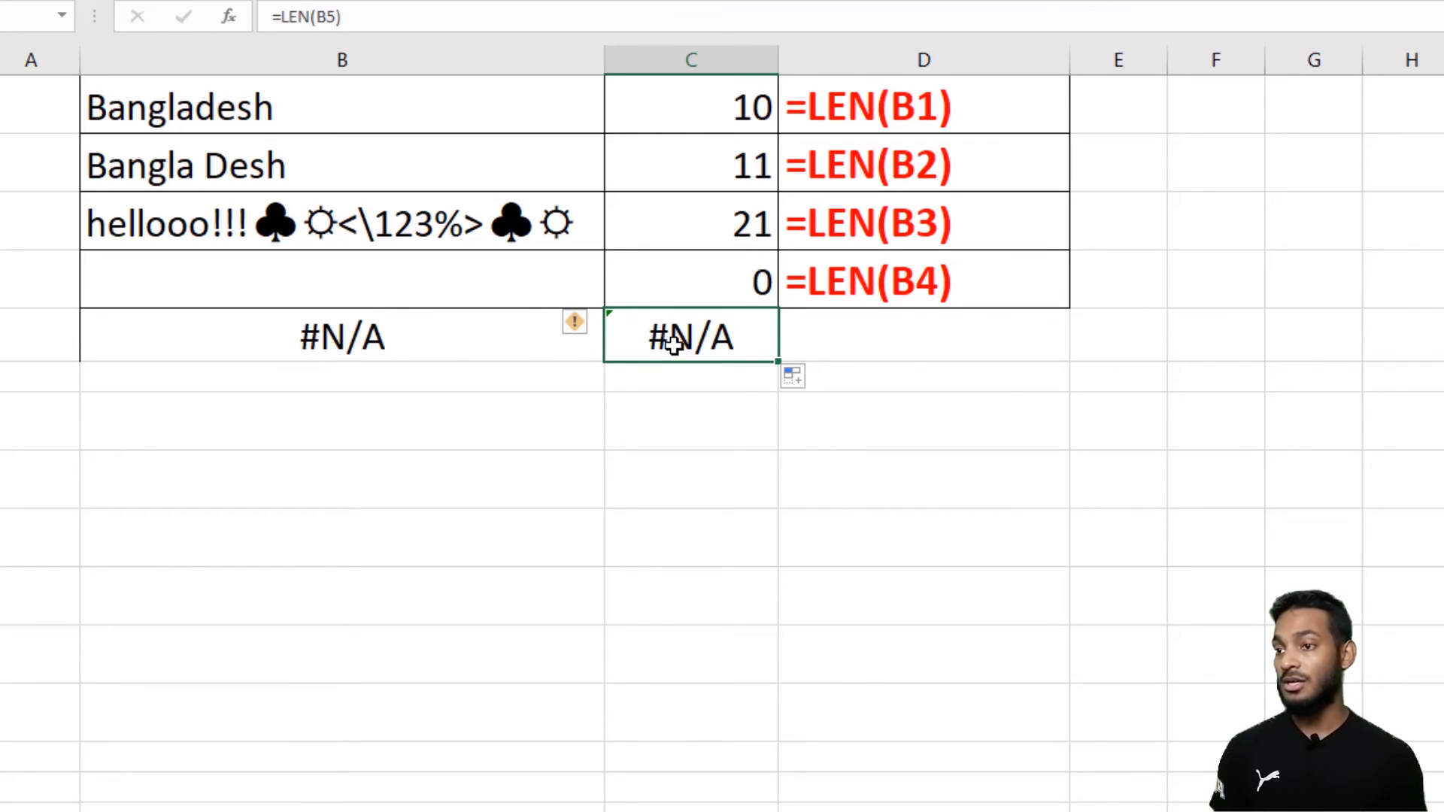
click(1067, 305)
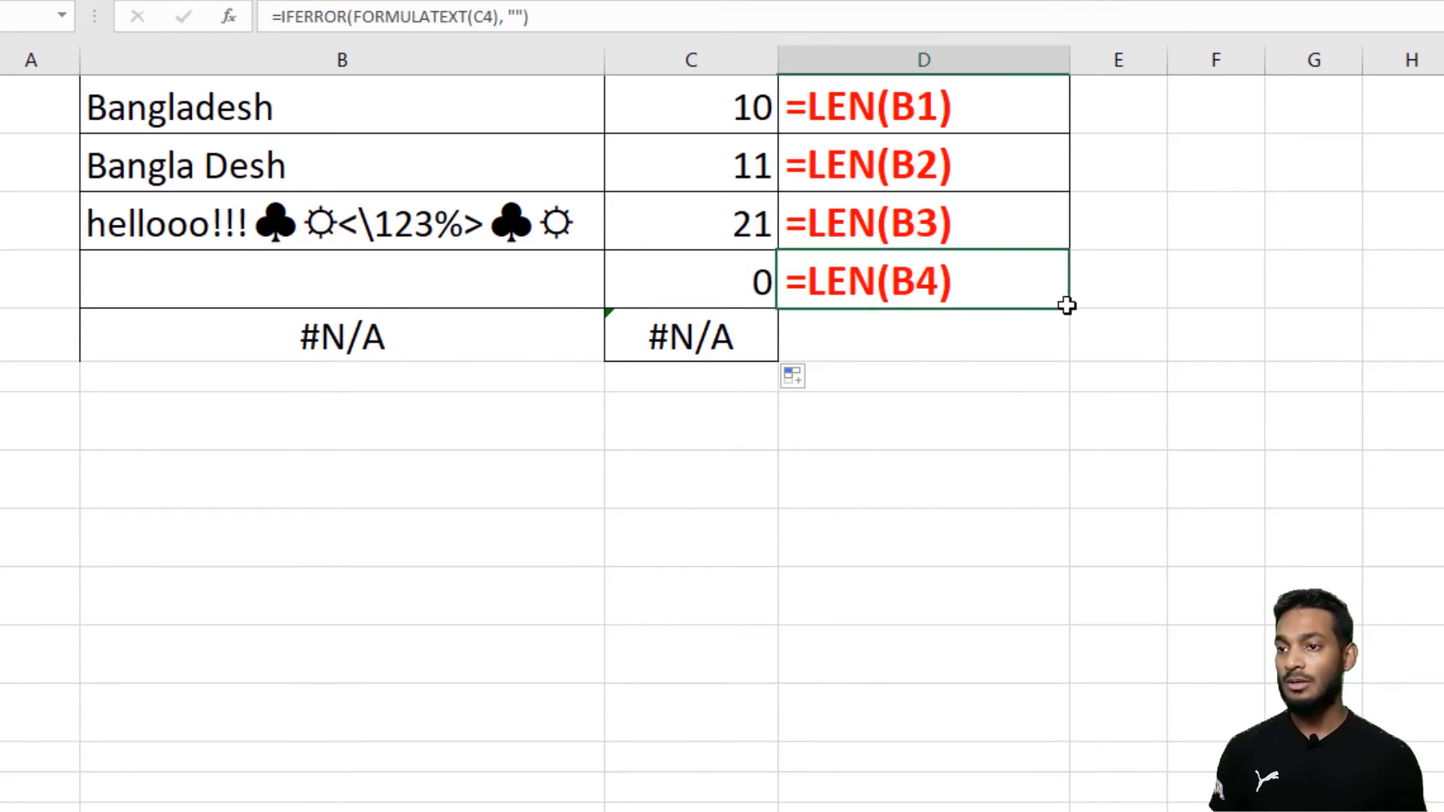
drag(1067, 305, 1051, 591)
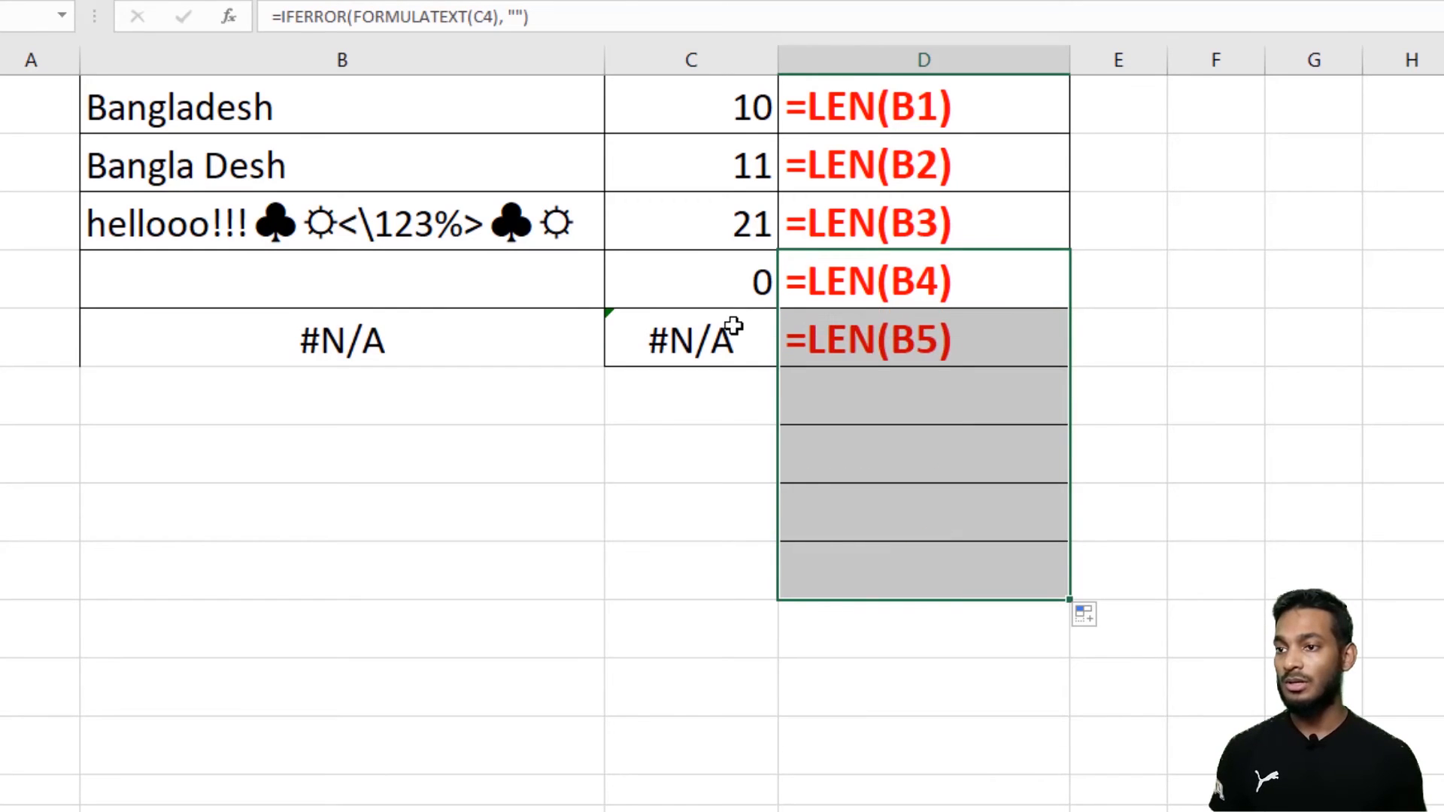
click(734, 326)
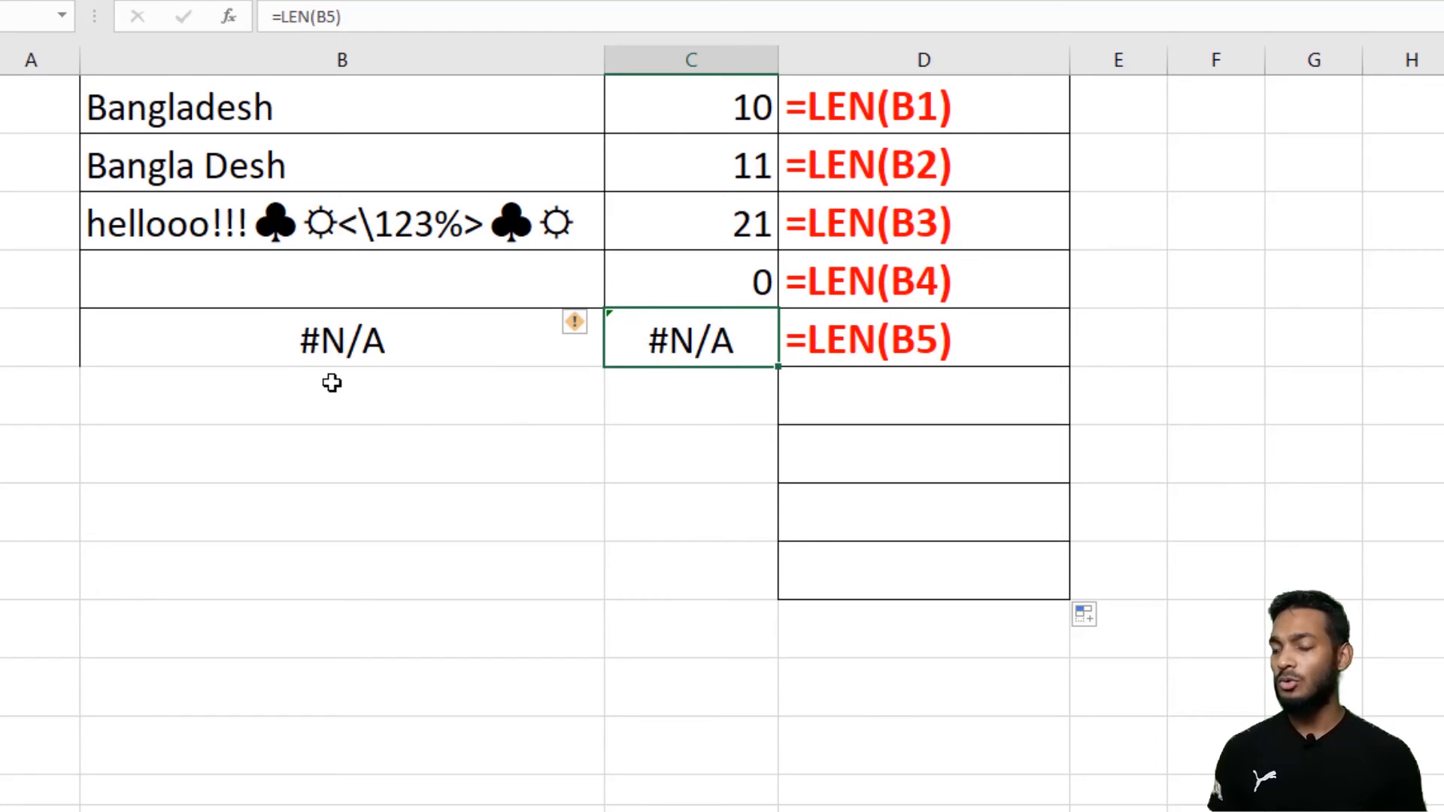
Copy the prepared list of error values, #VALUE!, #REF!, #DIV/0!, #NUM!, #NAME? and #NULL!, into B6:B11.
drag(1441, 490, 1443, 549)
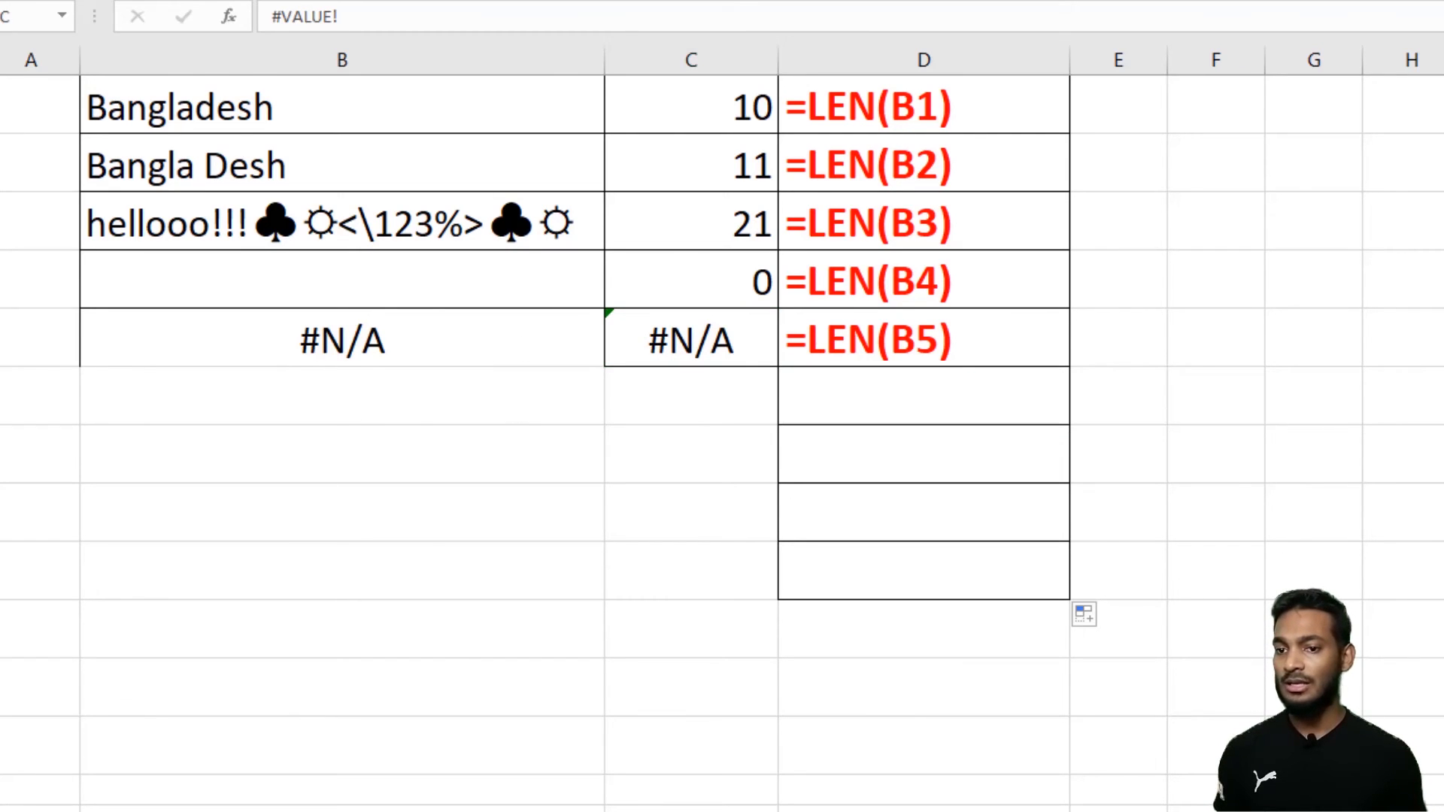
click(346, 394)
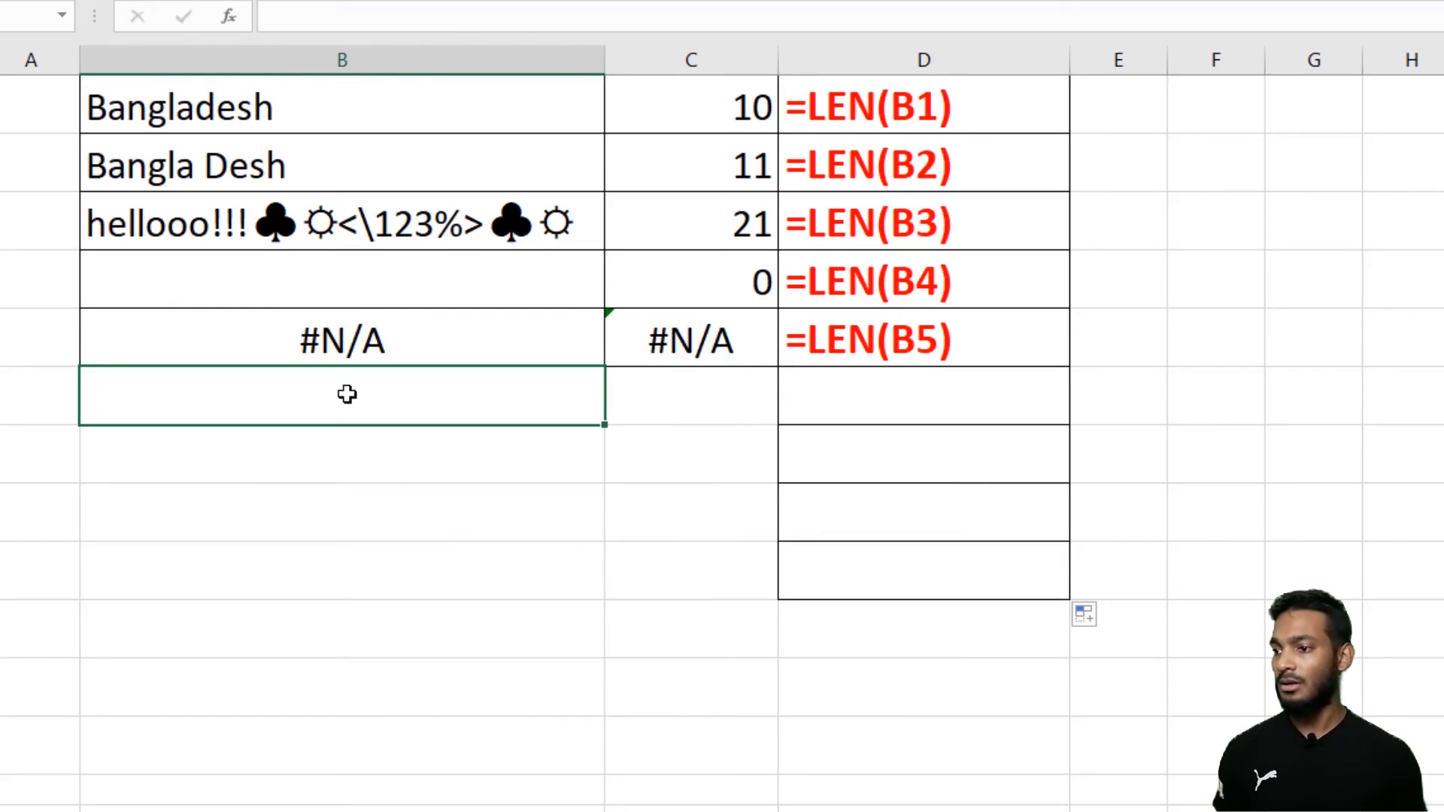
text(#VALUE! #REF! #DIV/0! #NUM! #NAME? #NULL!)
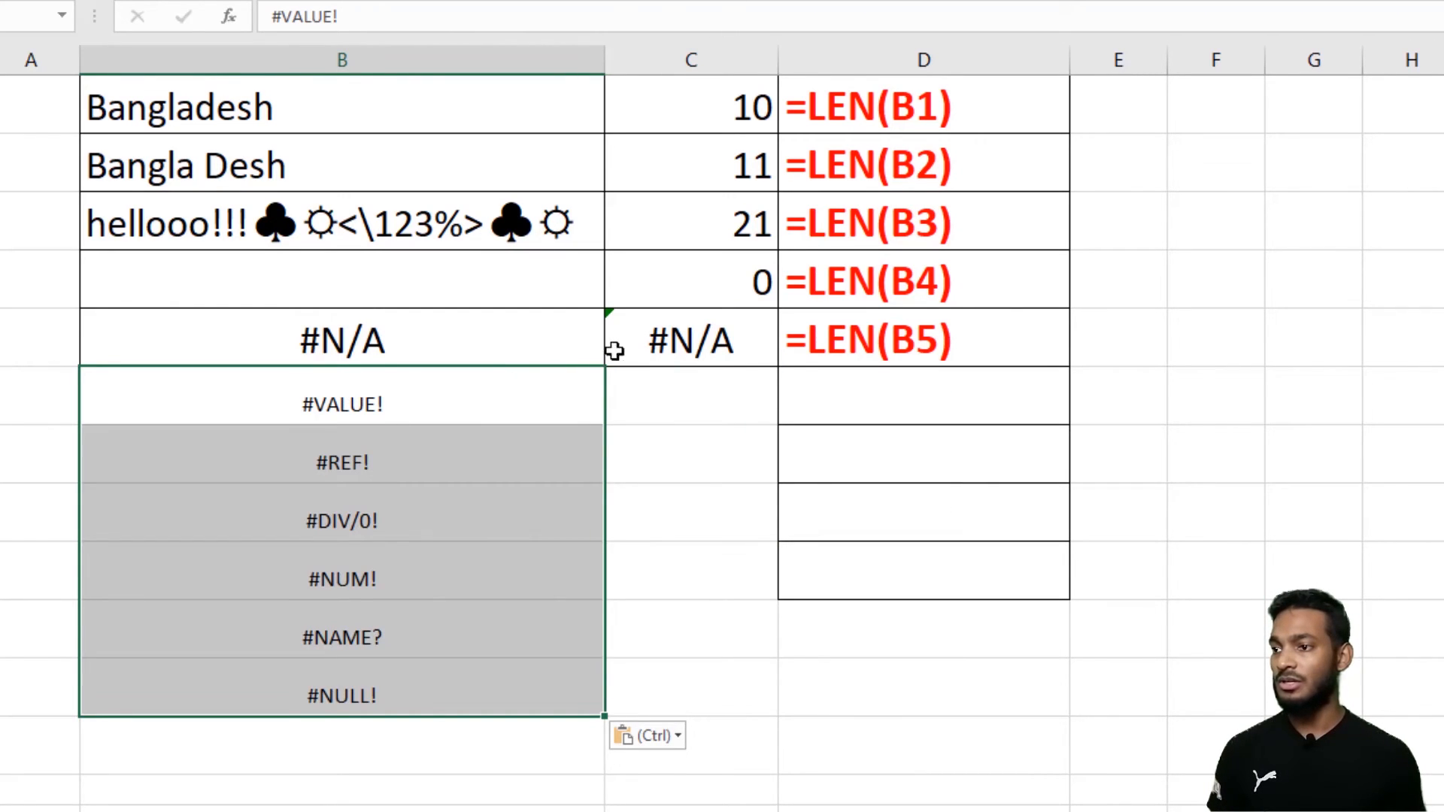
Extend the LEN formula from C5 down to C11 and the formula-text column from D9 down to D11.
click(657, 340)
drag(782, 375, 728, 703)
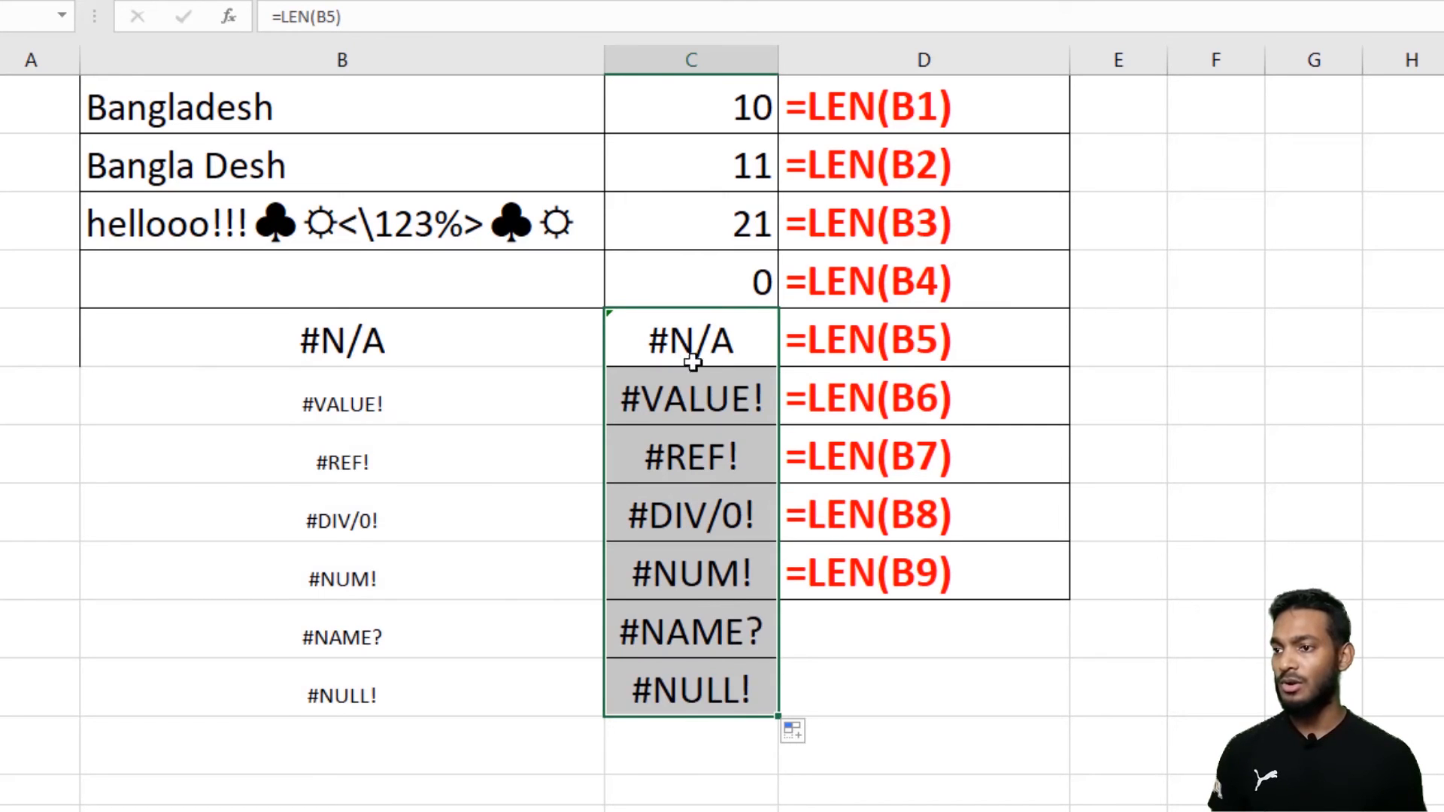
click(682, 337)
click(395, 338)
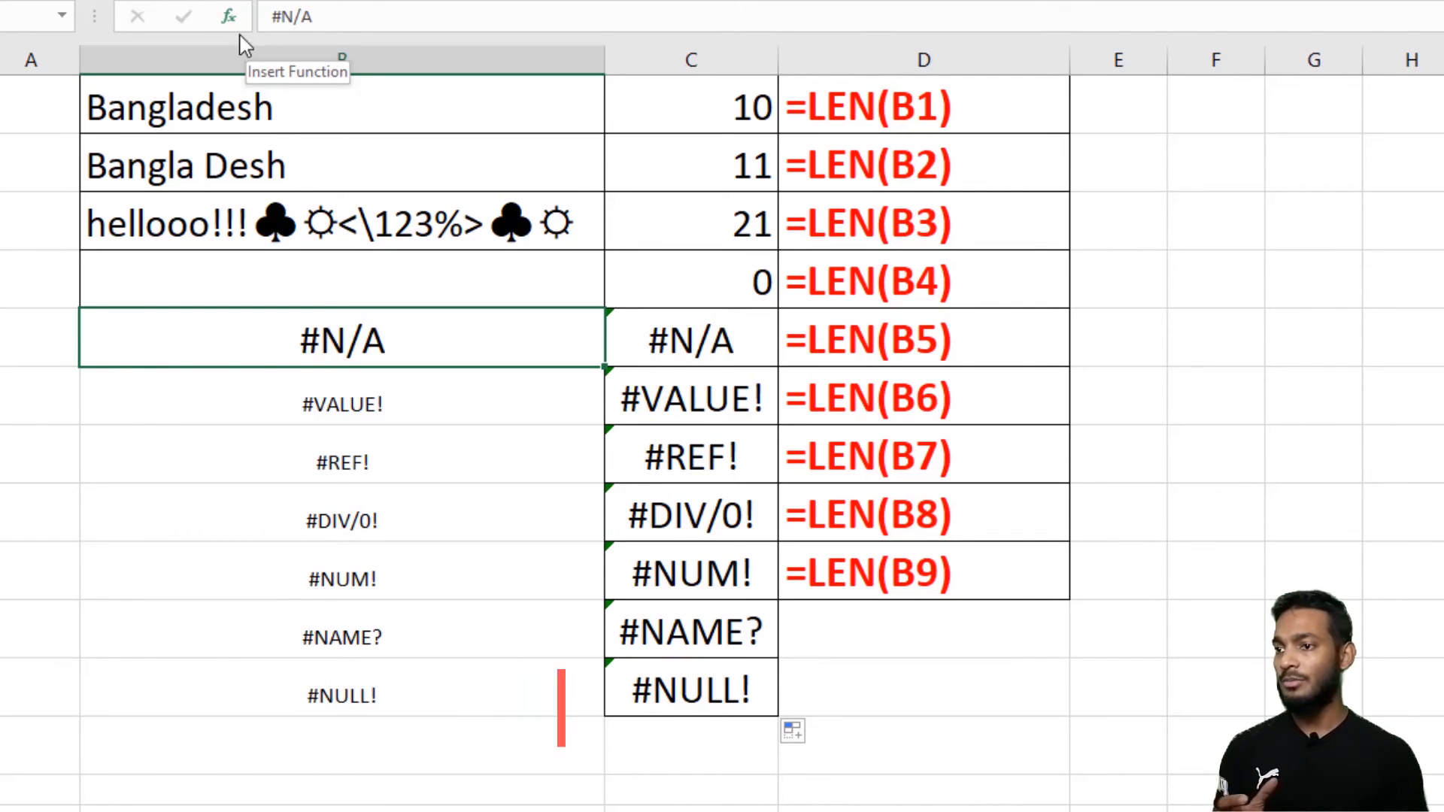
click(661, 342)
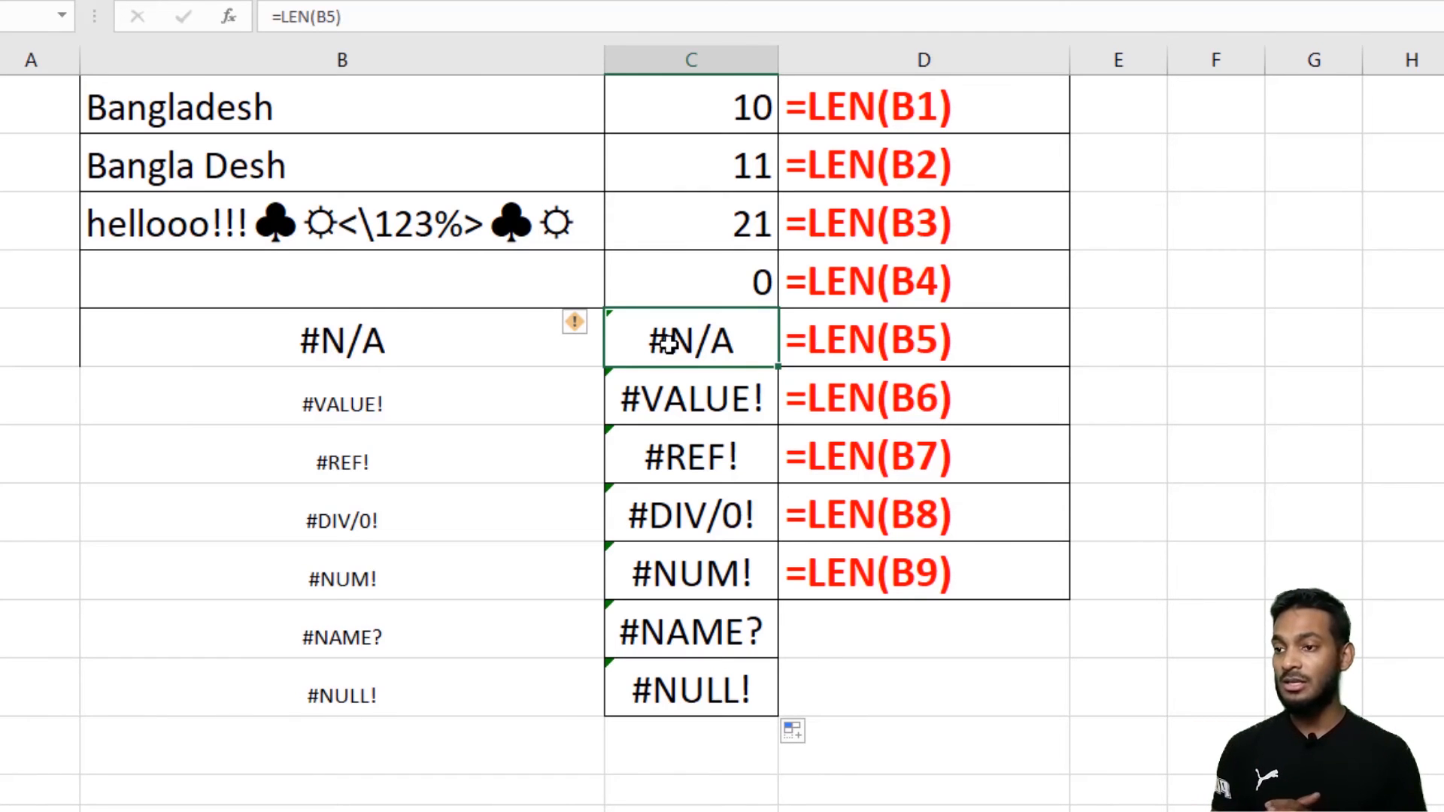
click(1059, 566)
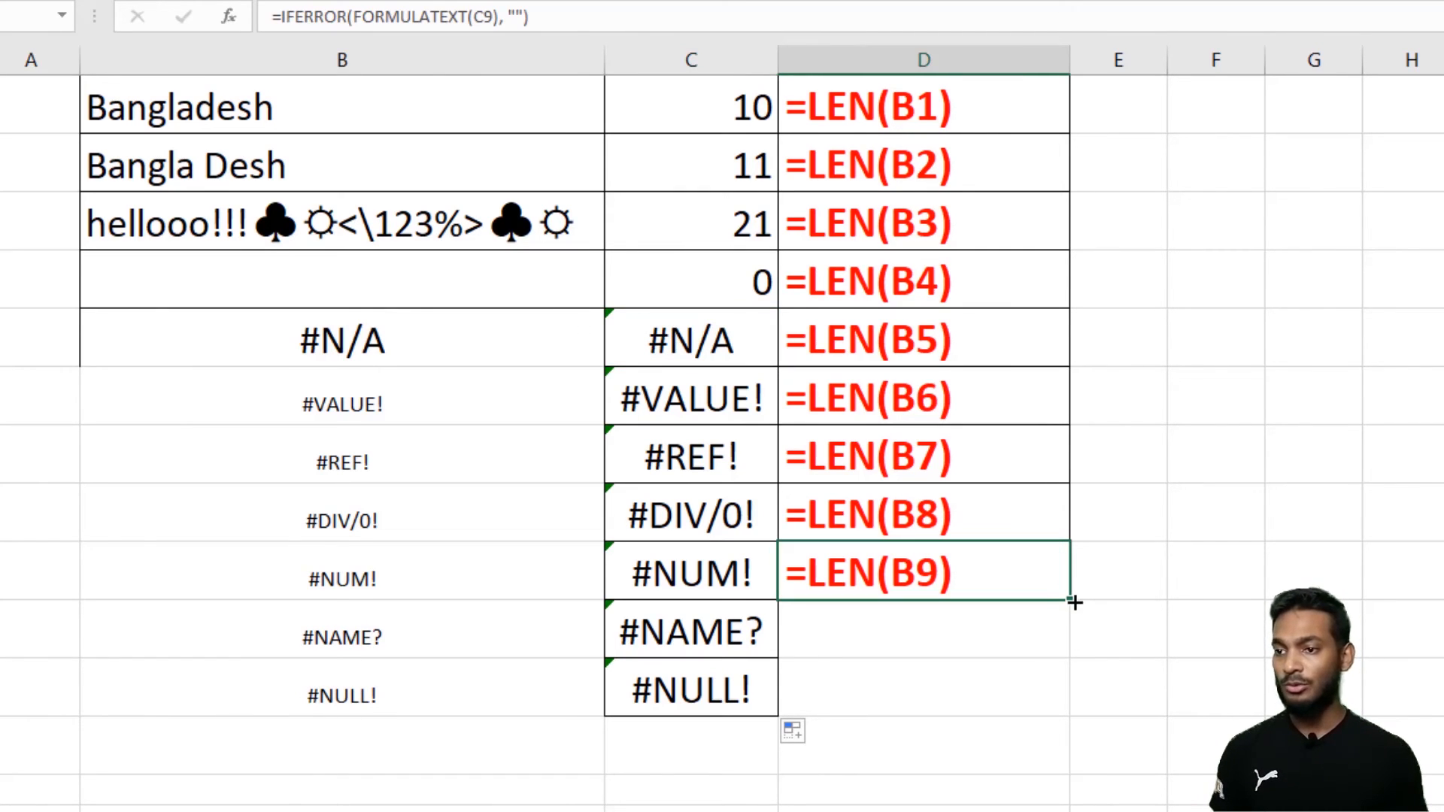
drag(1074, 602, 1069, 714)
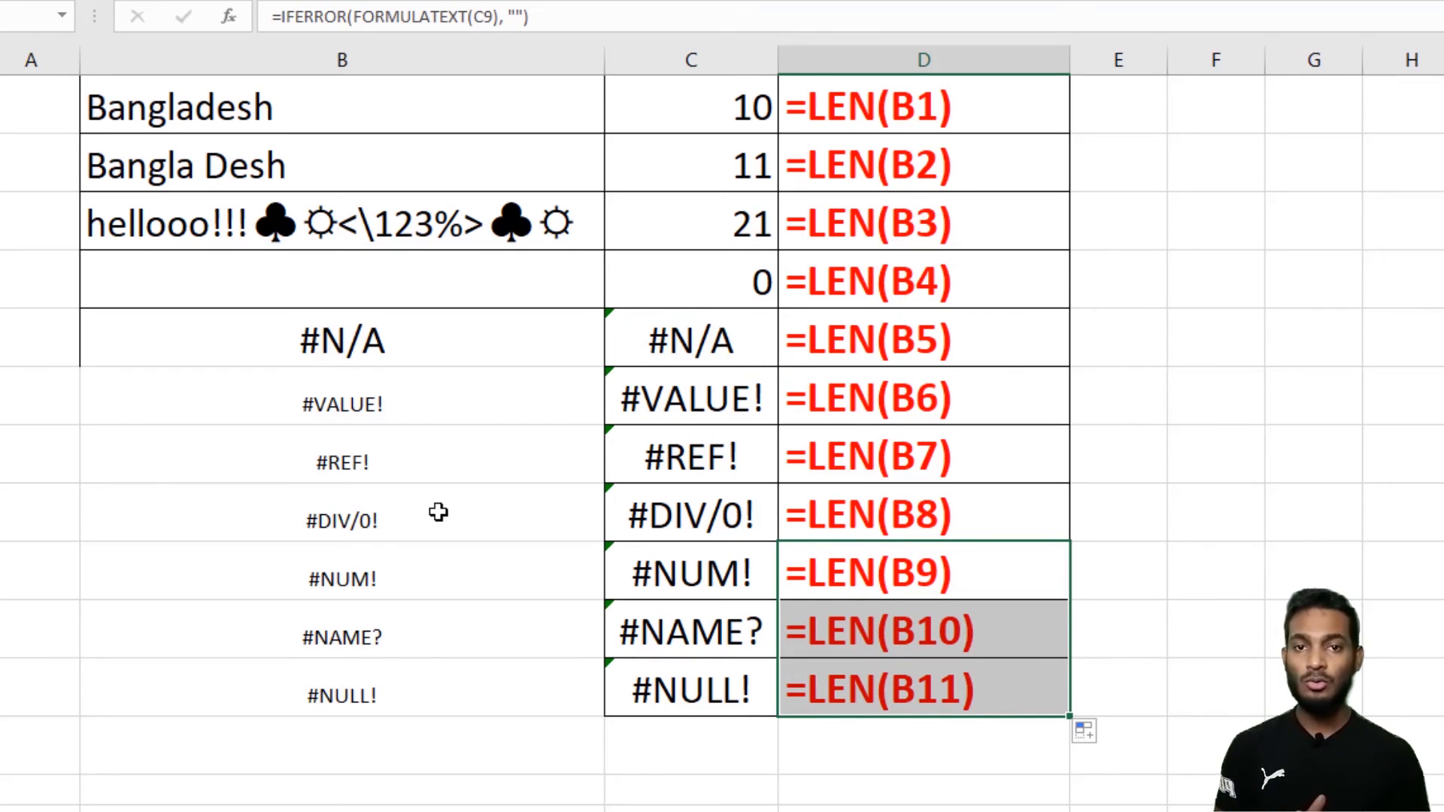